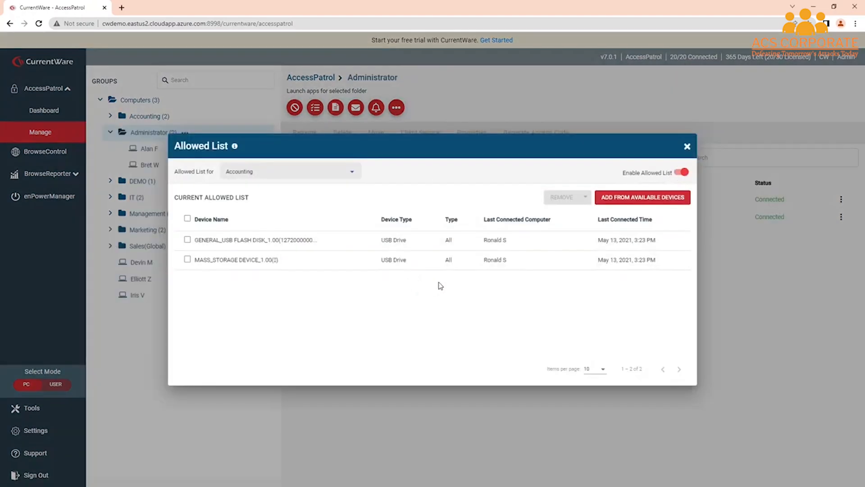
left_click(640, 199)
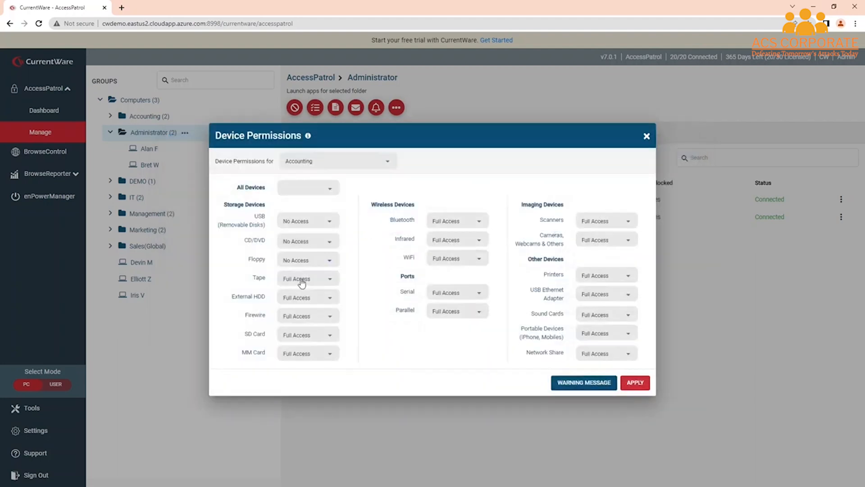
left_click(636, 383)
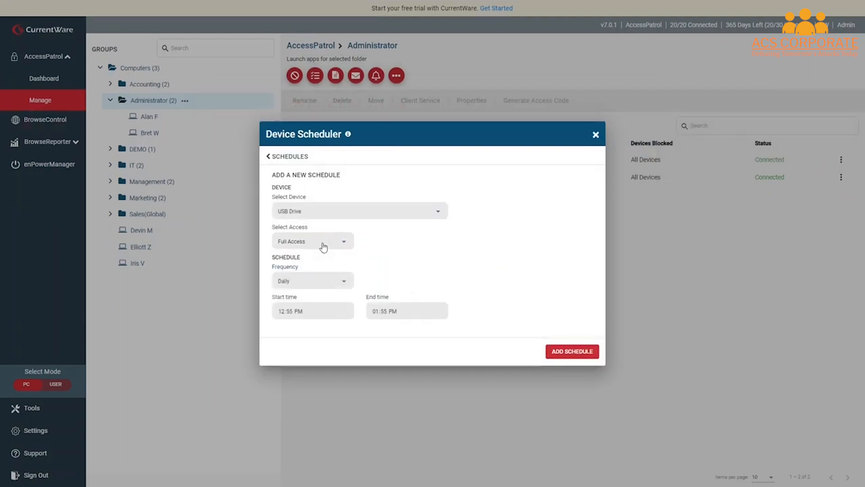
Step: Set the access in the new USB Drive schedule to No Access and adjust the access code's duration in hours
left_click(323, 245)
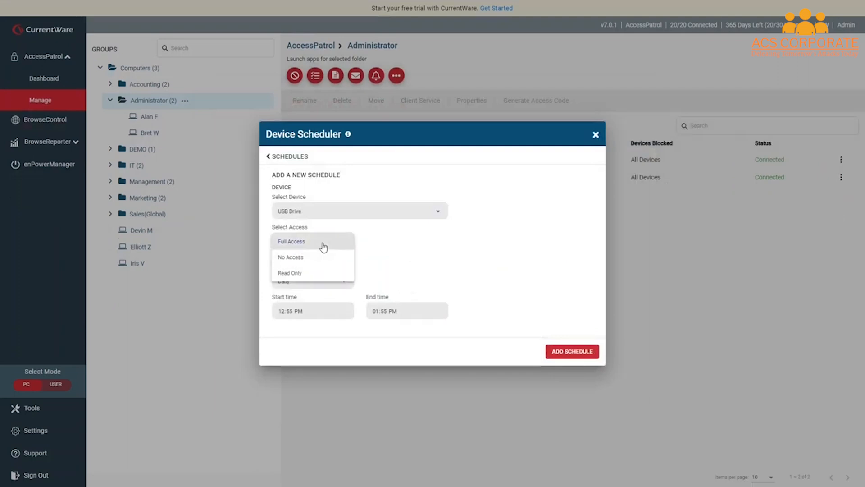
left_click(311, 258)
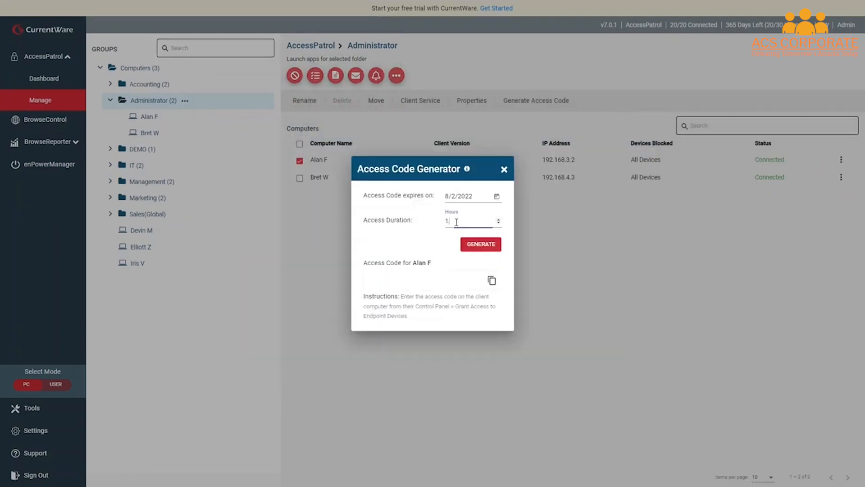
left_click(498, 219)
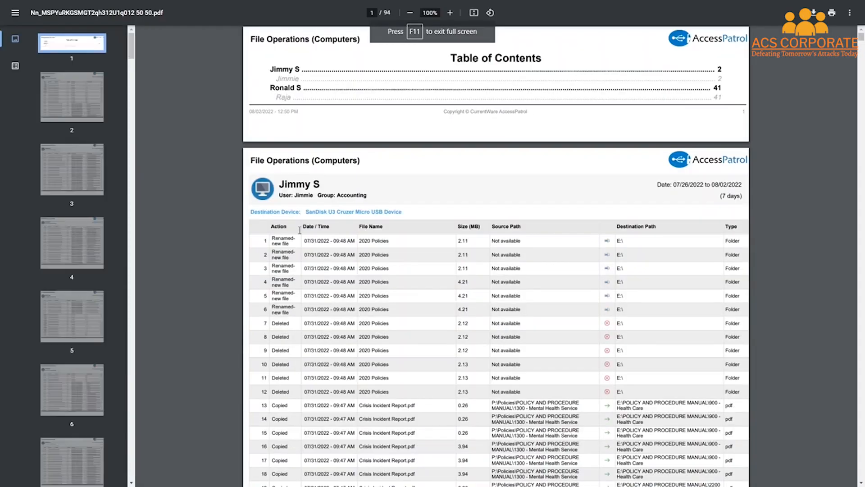
Step: Jump to the second computer's section of the File Operations report and review its logged file operations
left_click(300, 98)
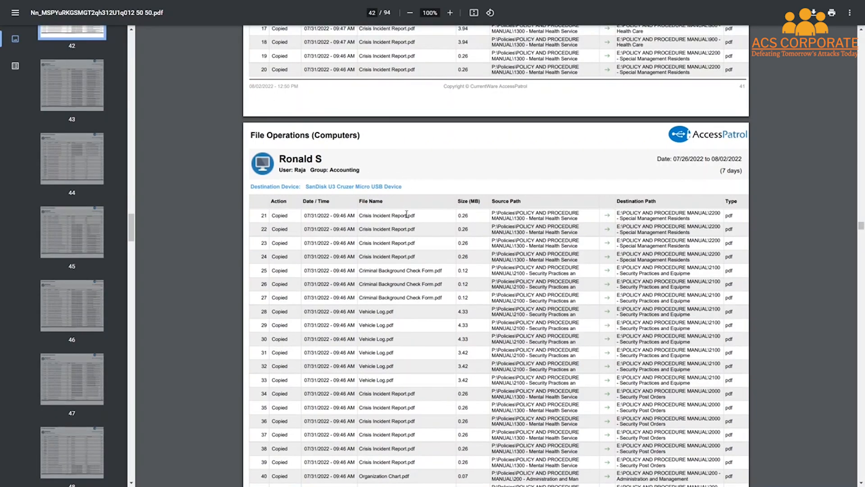
scroll(406, 265, "down", 1)
scroll(406, 265, "down", 2)
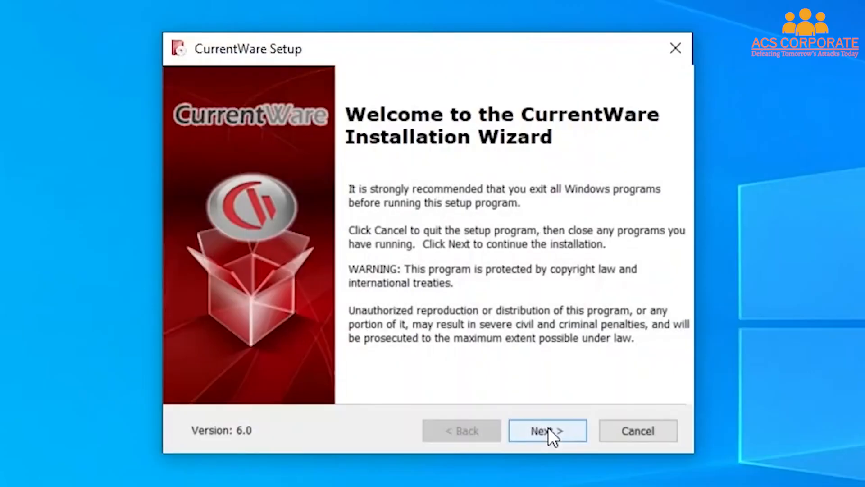
Step: Continue past the welcome page of the CurrentWare installation wizard
left_click(548, 431)
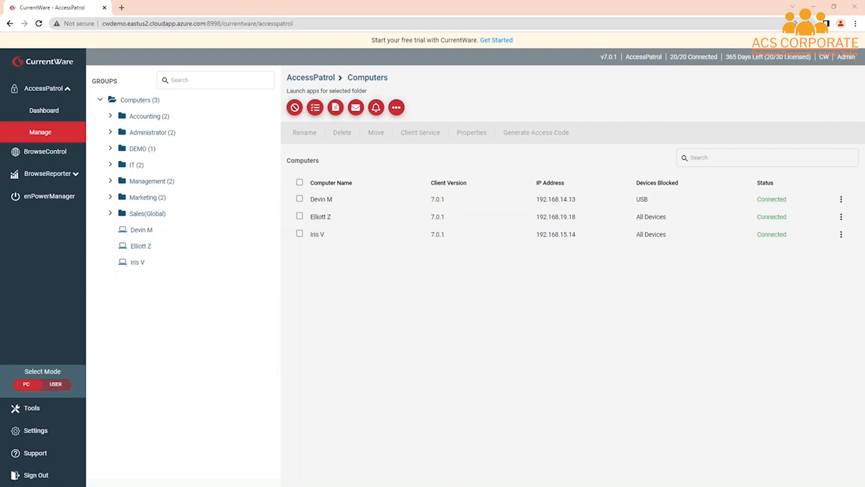
Step: Open the device permissions for the Administrator group and switch them to the Accounting group
left_click(152, 132)
left_click(148, 132)
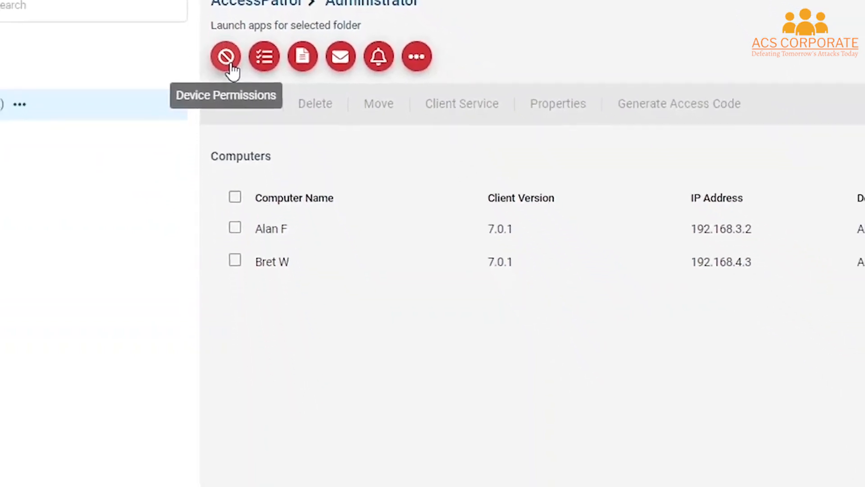
left_click(243, 156)
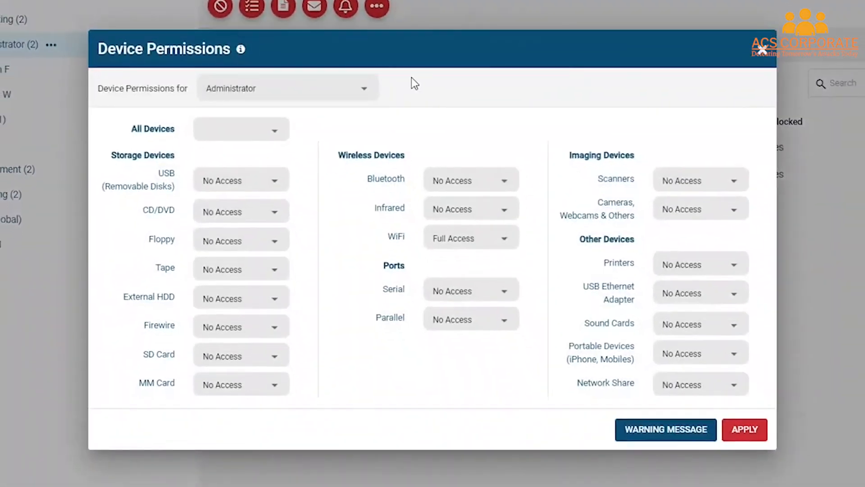
left_click(330, 92)
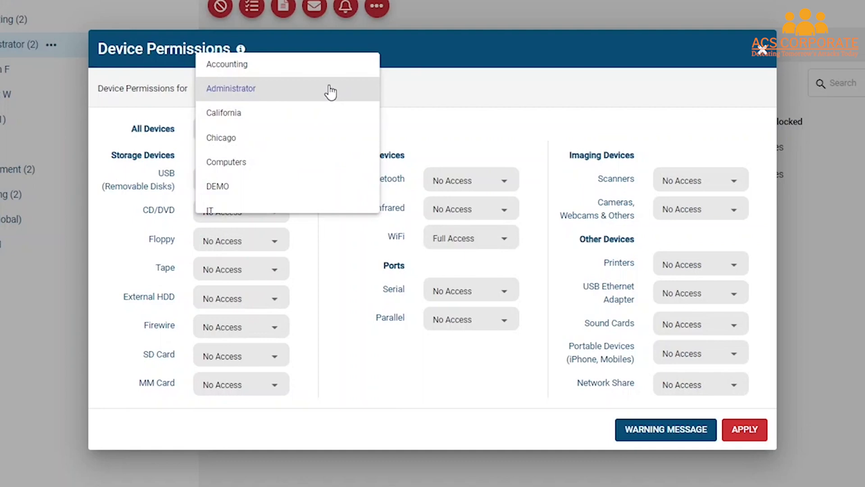
left_click(247, 67)
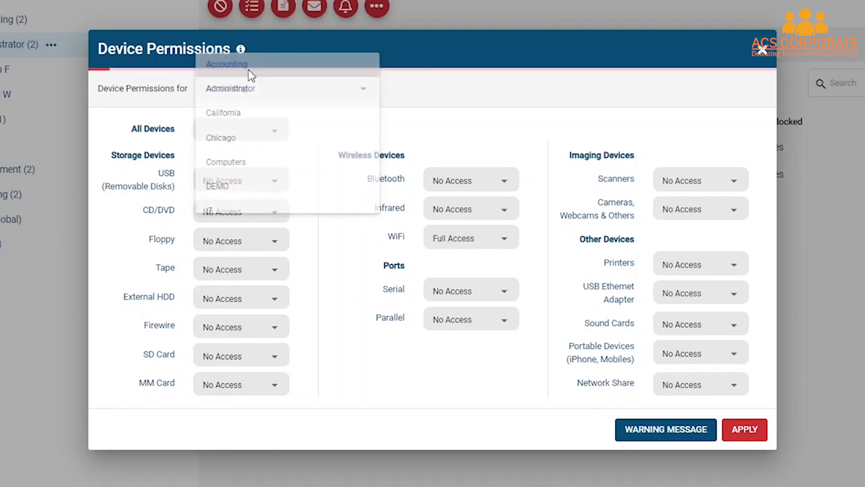
Step: Set the USB removable disk and CD/DVD permissions for Accounting to No Access
left_click(243, 184)
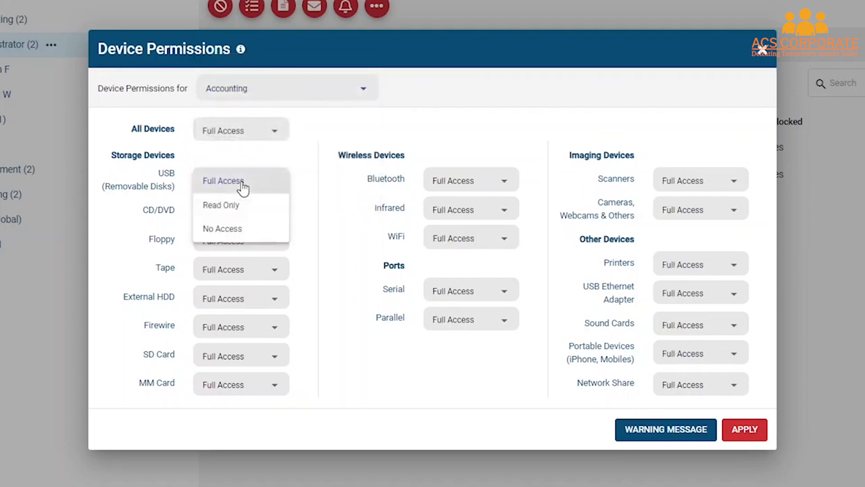
left_click(241, 230)
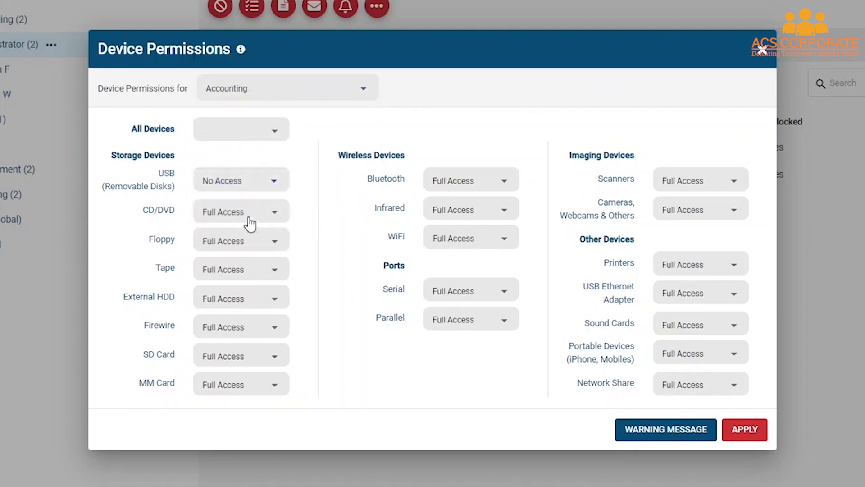
left_click(251, 221)
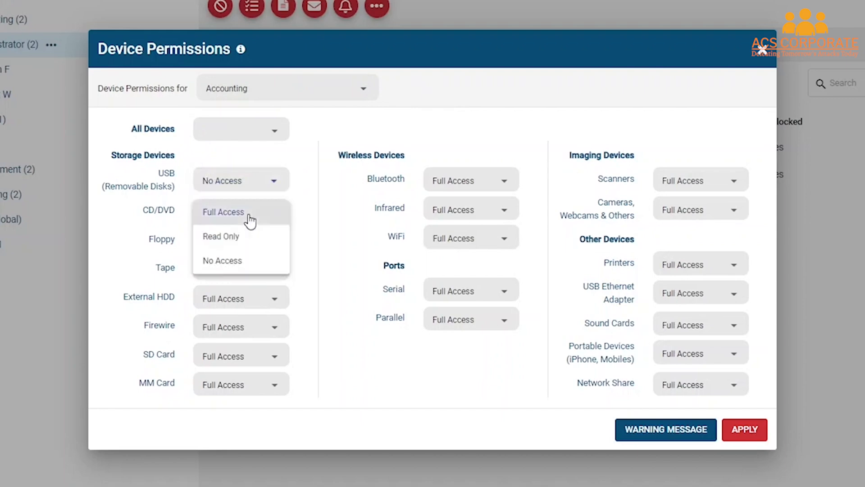
left_click(253, 270)
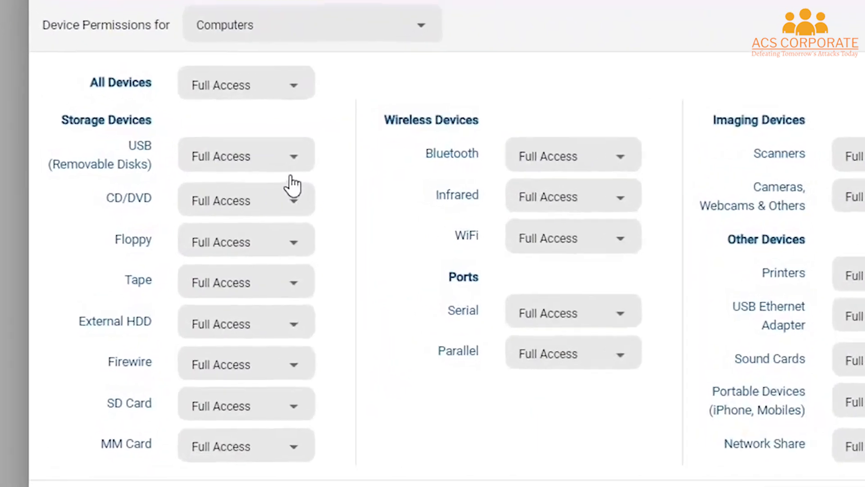
Step: Examine the access options offered for USB removable disks, Bluetooth, scanners and printers in the Computers group's device permissions
left_click(308, 166)
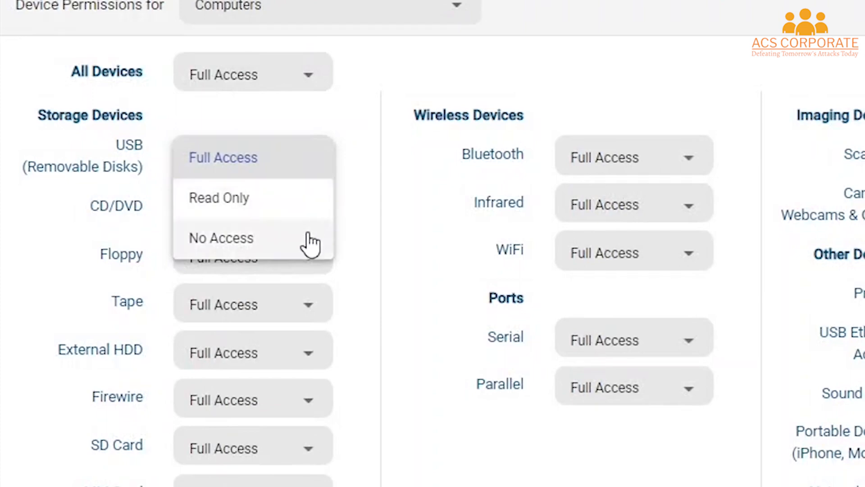
left_click(696, 155)
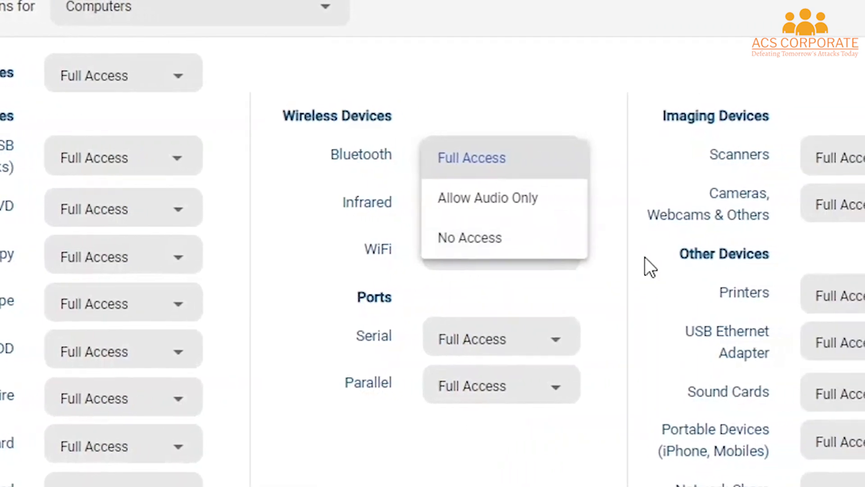
left_click(771, 258)
left_click(770, 151)
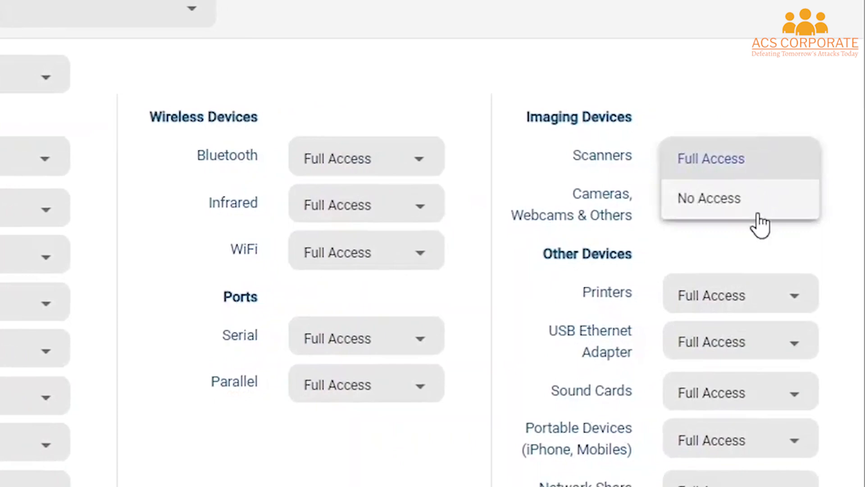
left_click(769, 251)
left_click(763, 297)
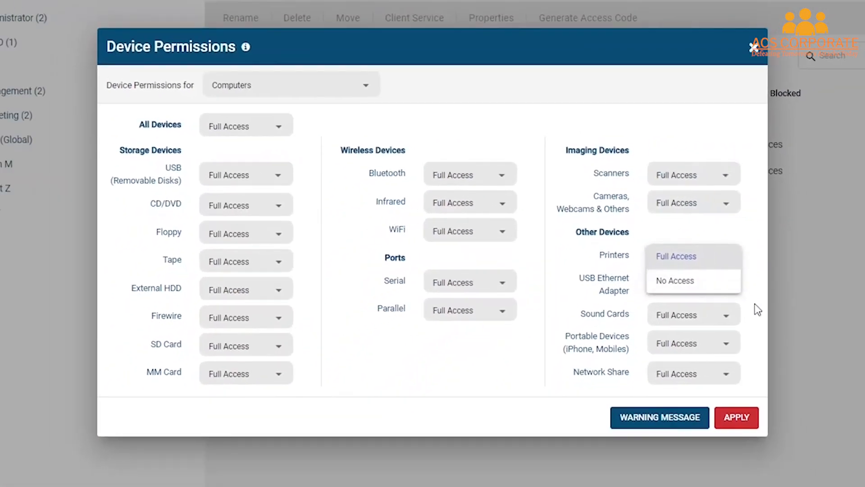
left_click(283, 186)
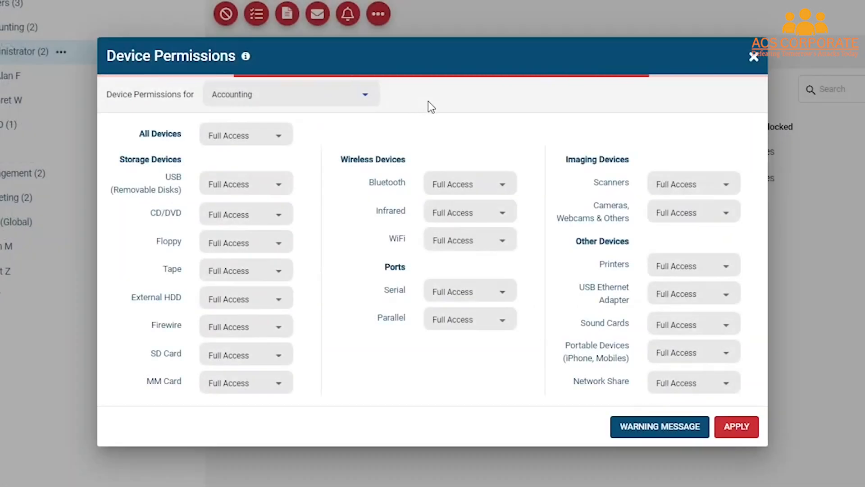
Step: Block USB removable disks, CD/DVD and Floppy for Accounting with No Access and apply the permissions
left_click(245, 188)
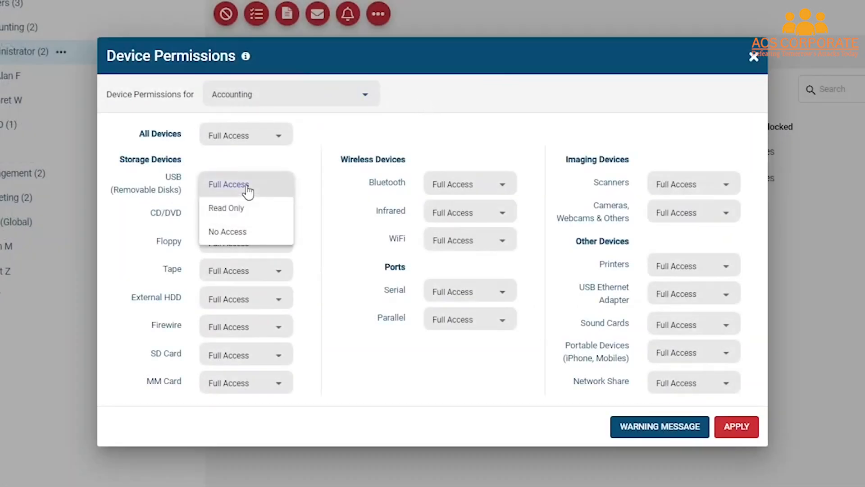
left_click(245, 232)
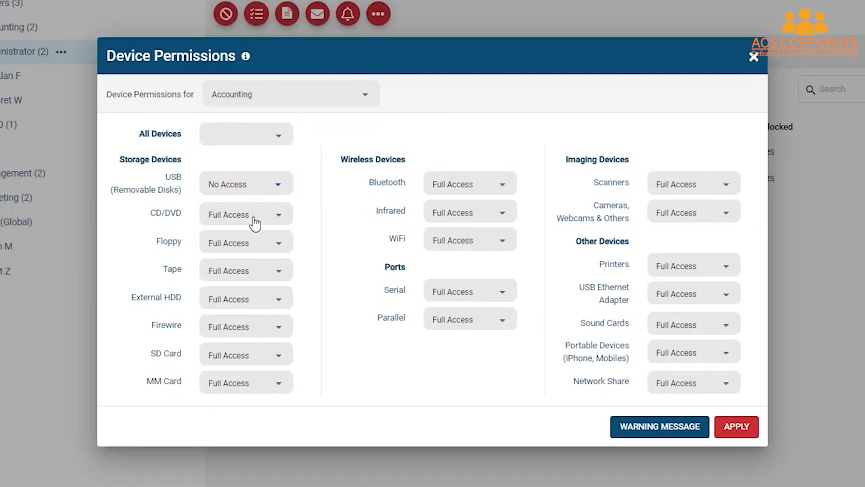
left_click(255, 222)
left_click(257, 269)
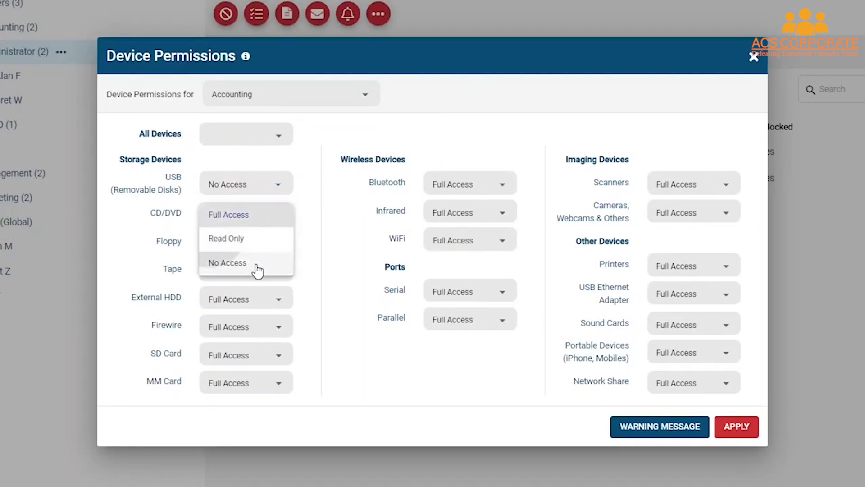
left_click(246, 244)
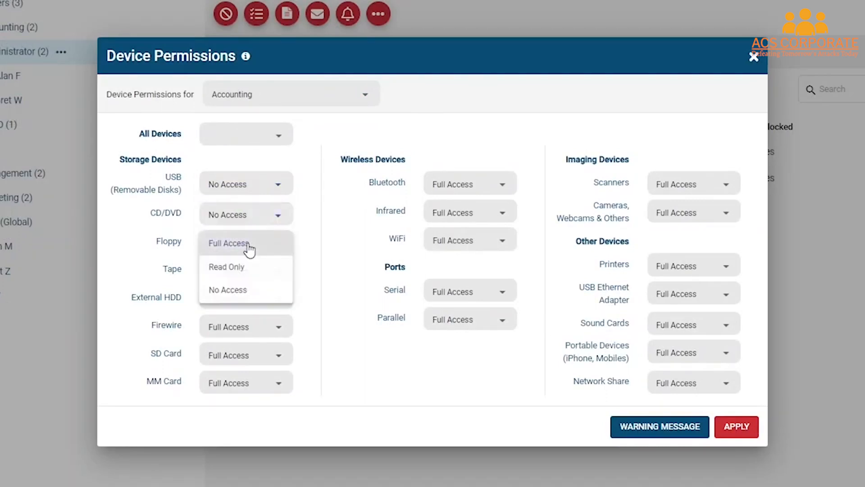
left_click(246, 295)
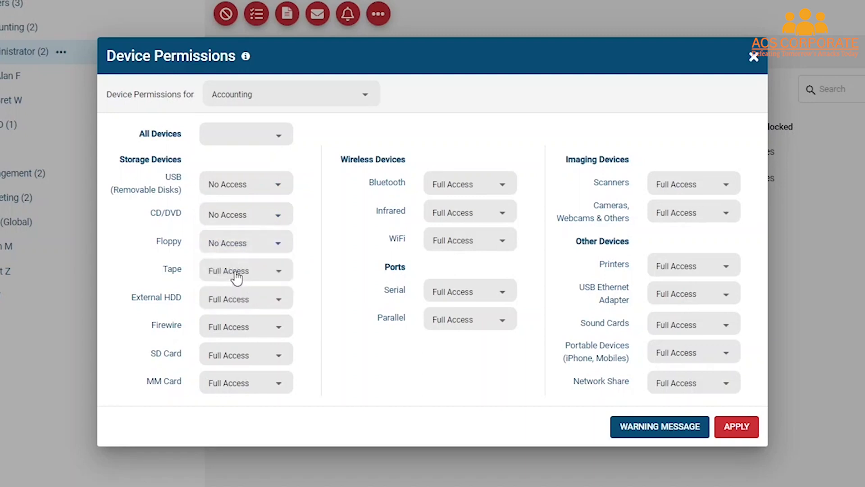
left_click(756, 431)
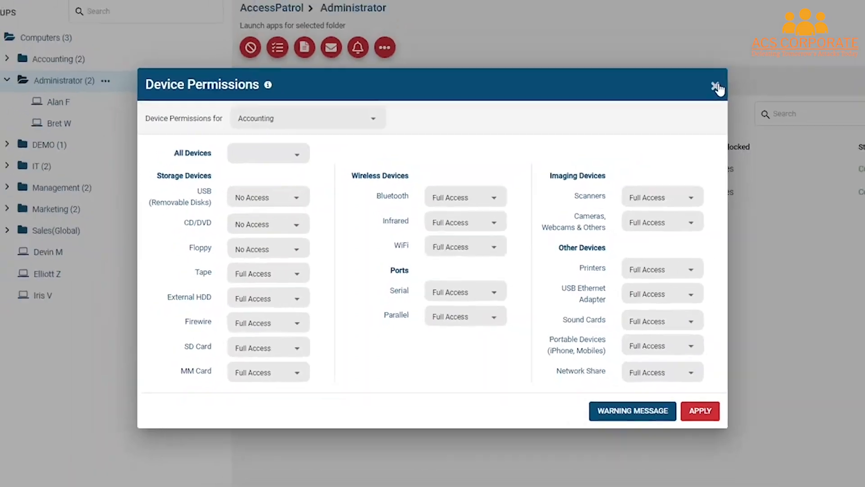
left_click(754, 58)
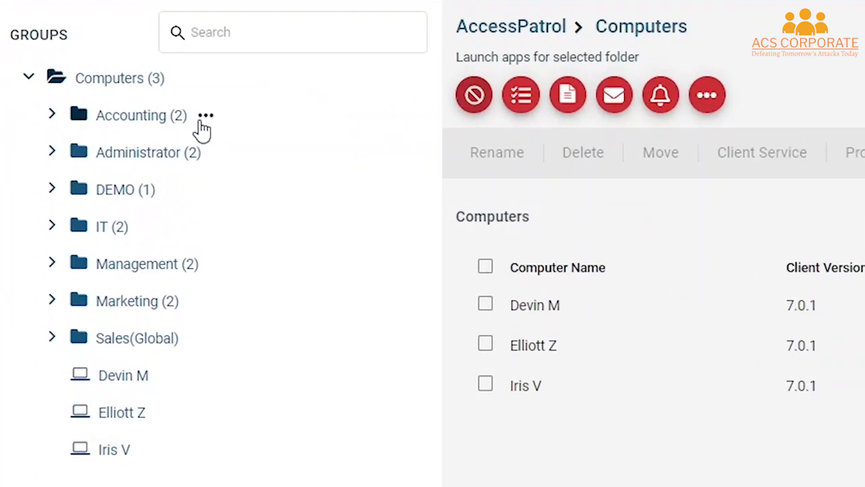
Step: Copy the Device Blocking settings from the Accounting group to the Management group
left_click(205, 117)
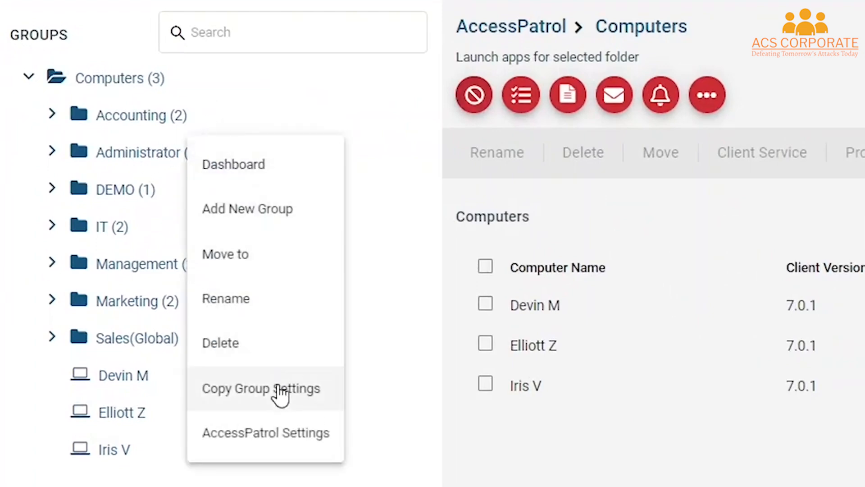
left_click(257, 368)
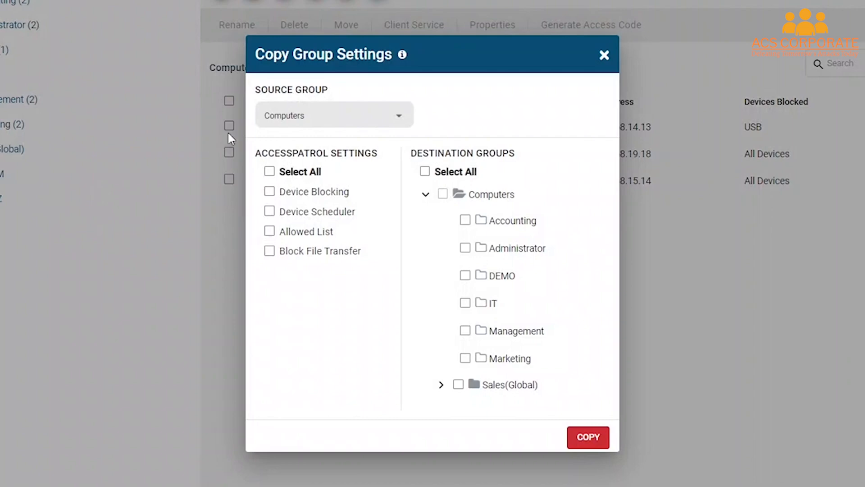
left_click(400, 120)
scroll(313, 54, "up", 1)
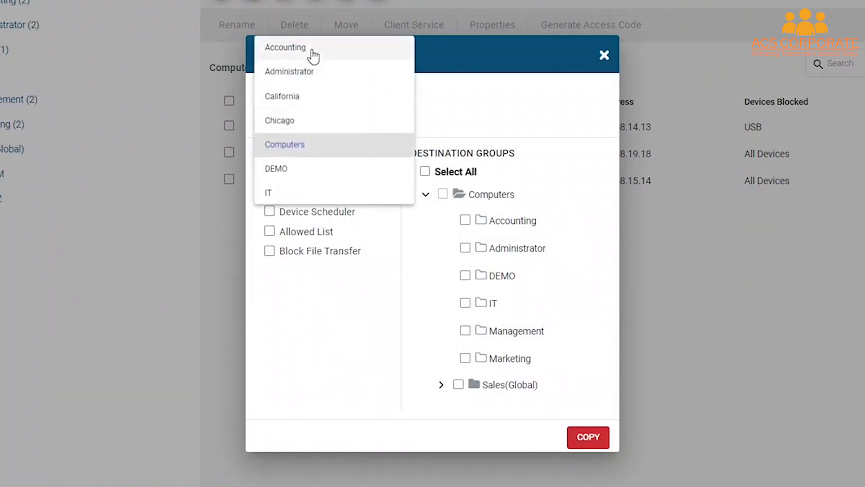
left_click(313, 53)
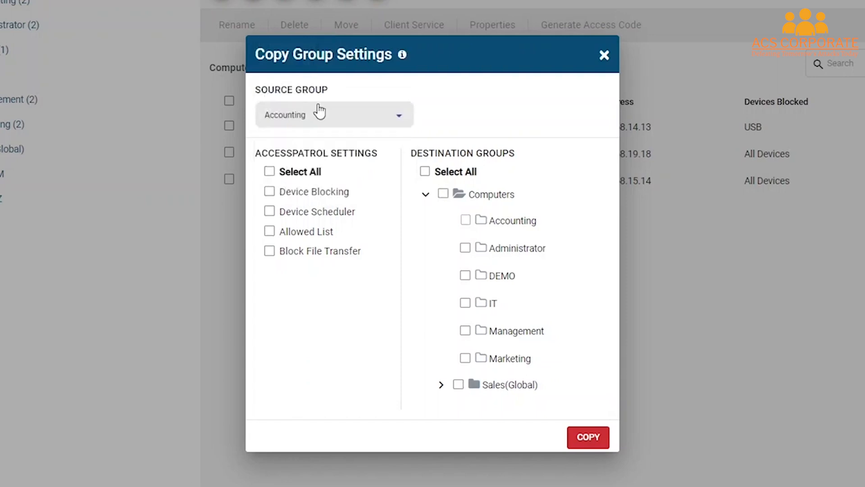
left_click(270, 195)
left_click(469, 334)
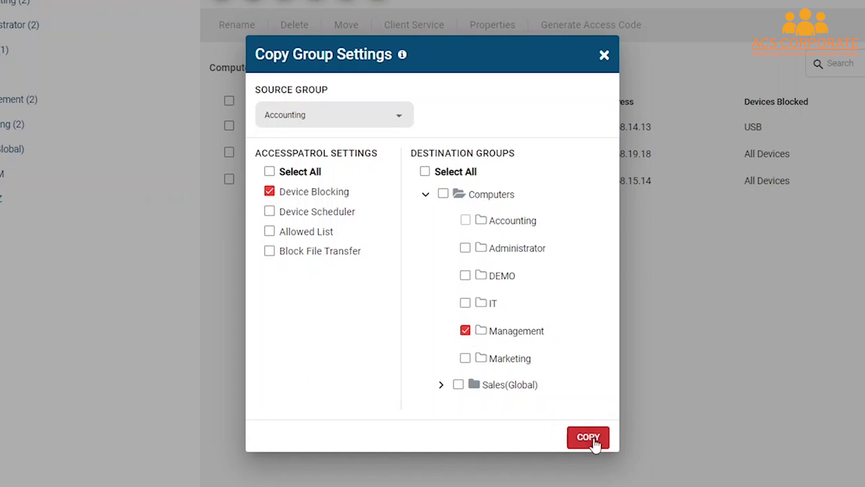
left_click(604, 55)
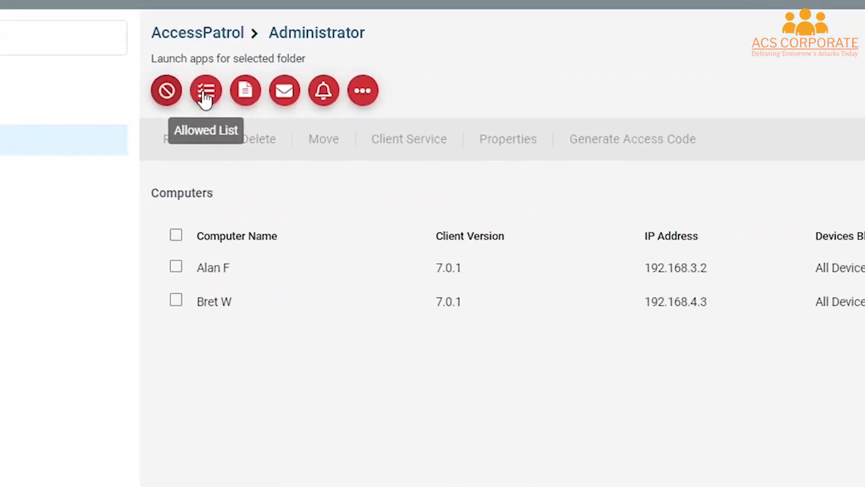
Step: Open the Allowed List for the Accounting group and bring up the devices available to add to it
left_click(206, 94)
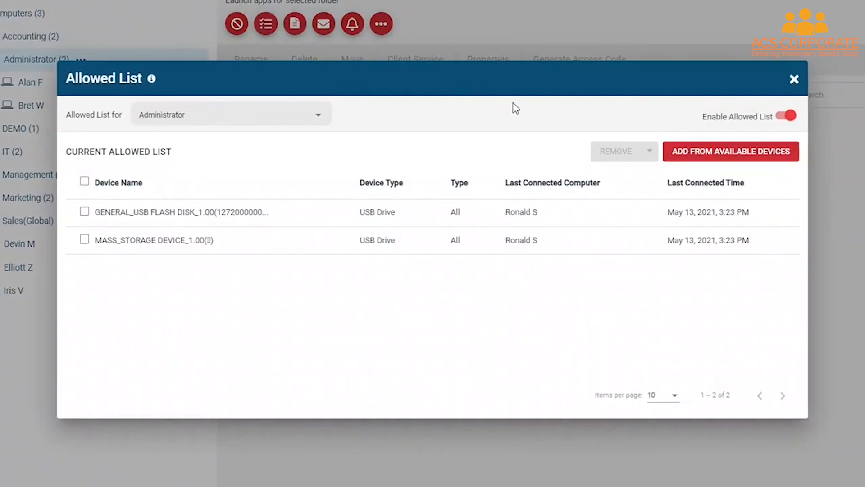
left_click(284, 111)
left_click(234, 91)
left_click(728, 153)
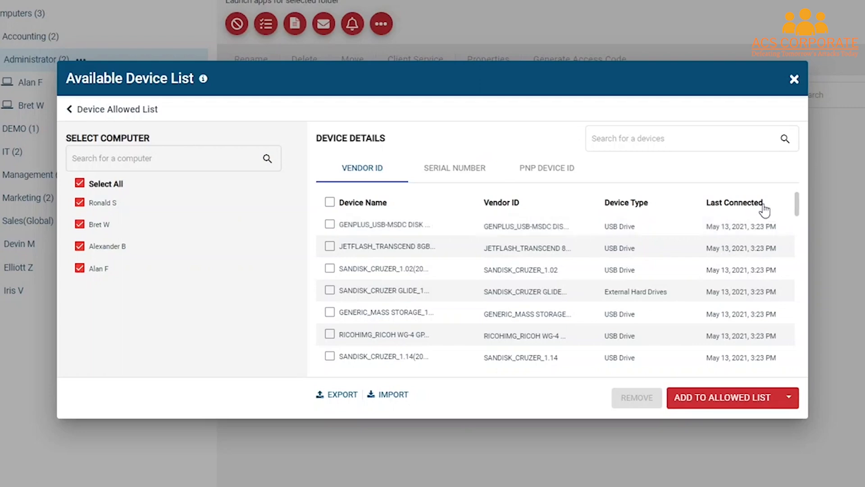
Step: Examine the available devices by serial number, by PNP device ID and again by vendor ID
left_click(452, 170)
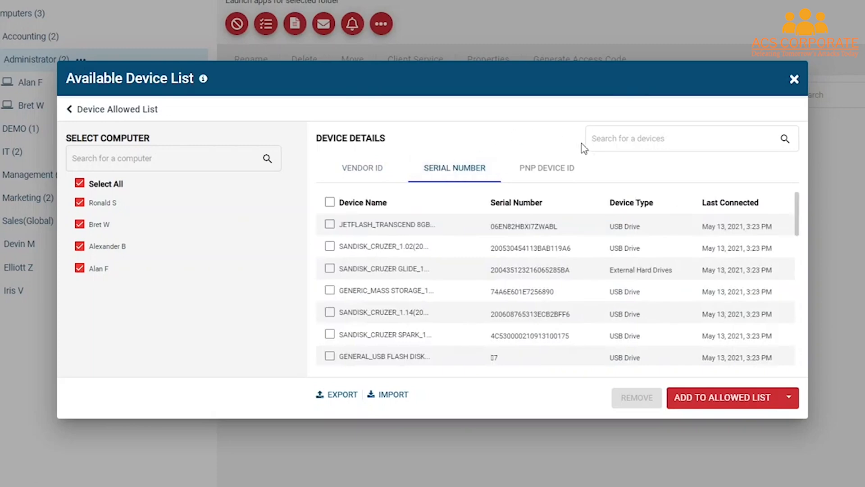
left_click(561, 170)
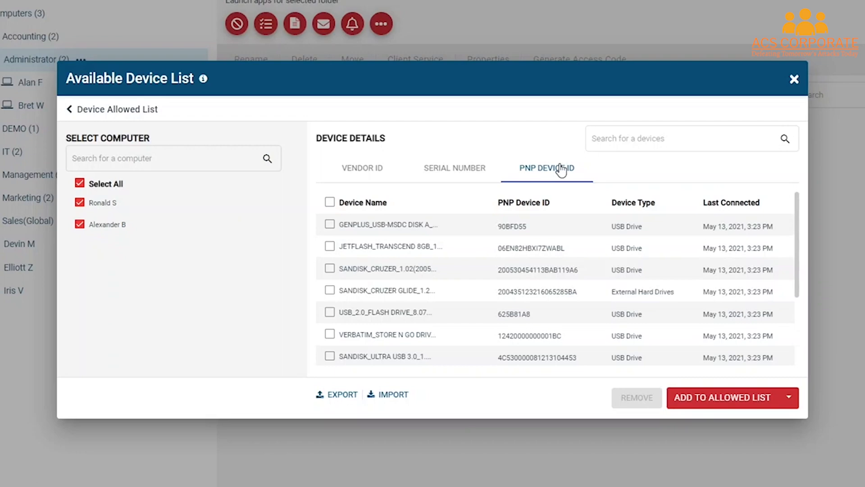
left_click(353, 172)
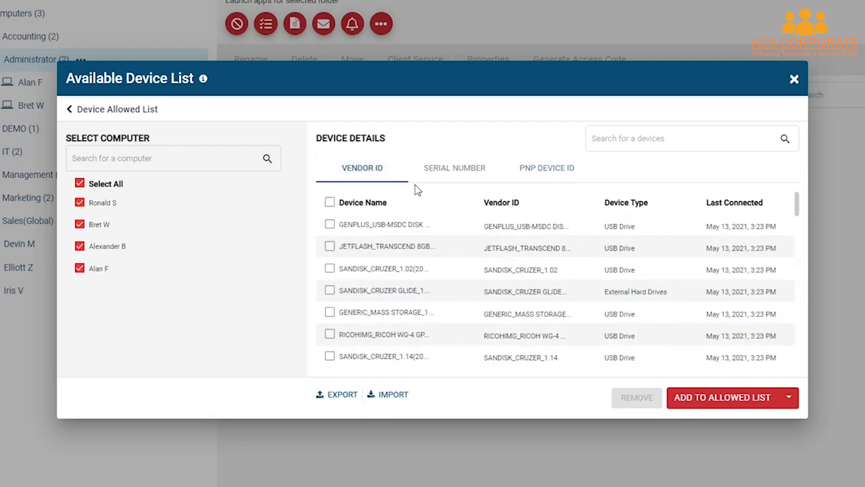
Step: Select the GENPLUS_USB-MSDC DISK and JETFLASH_TRANSCEND 8GB devices and choose to add them to multiple groups
left_click(330, 224)
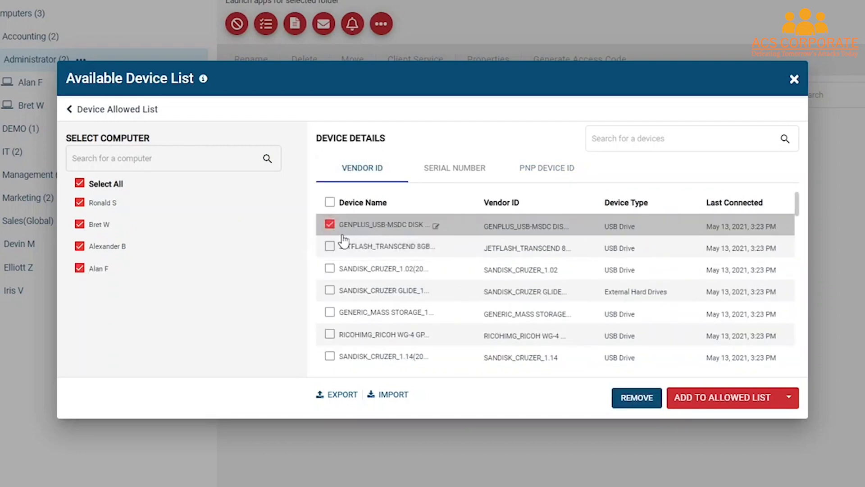
left_click(329, 246)
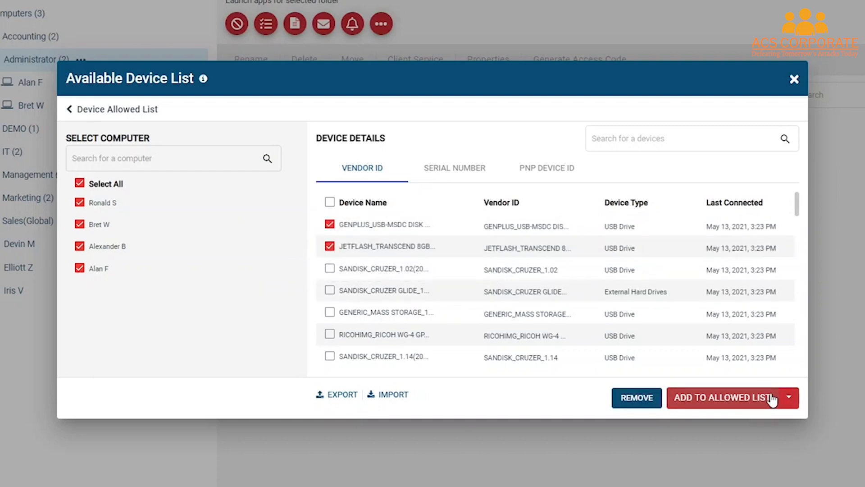
left_click(797, 398)
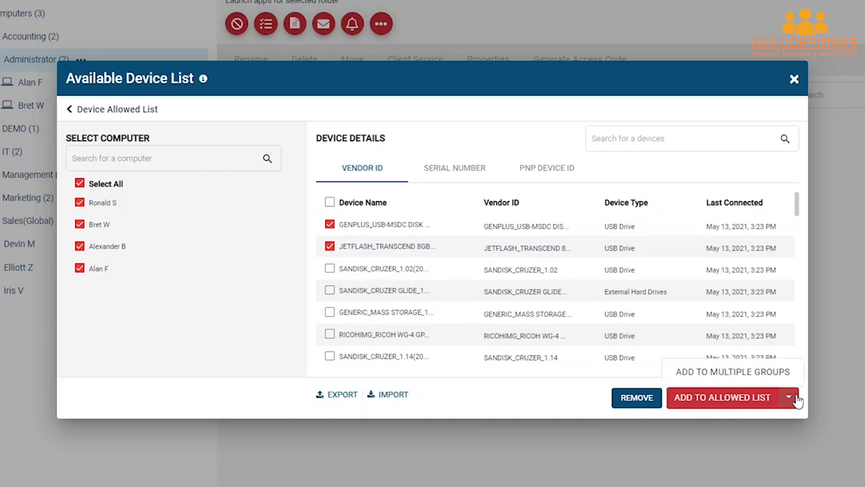
left_click(752, 382)
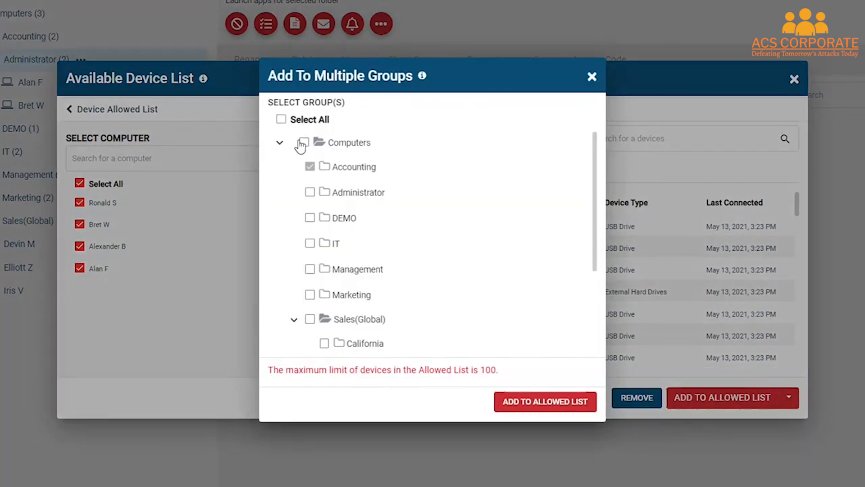
Step: Select all groups as targets and add the two chosen devices to their allowed lists
left_click(310, 192)
left_click(311, 218)
left_click(310, 243)
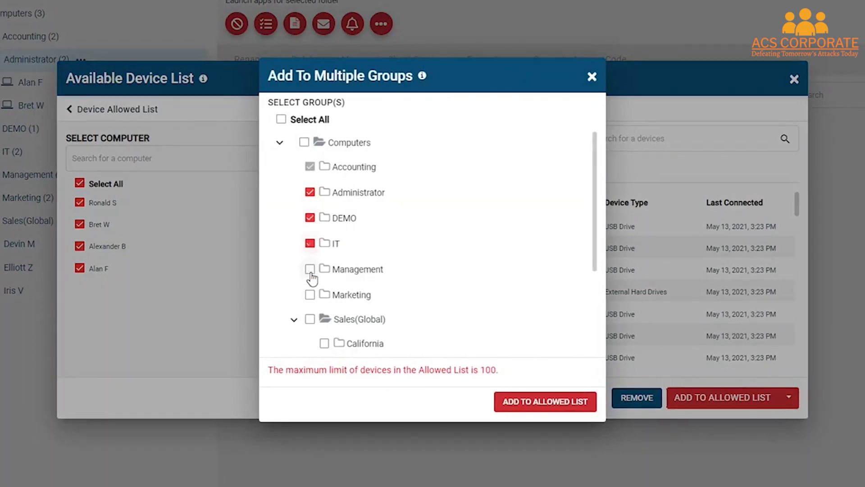
left_click(310, 269)
left_click(282, 119)
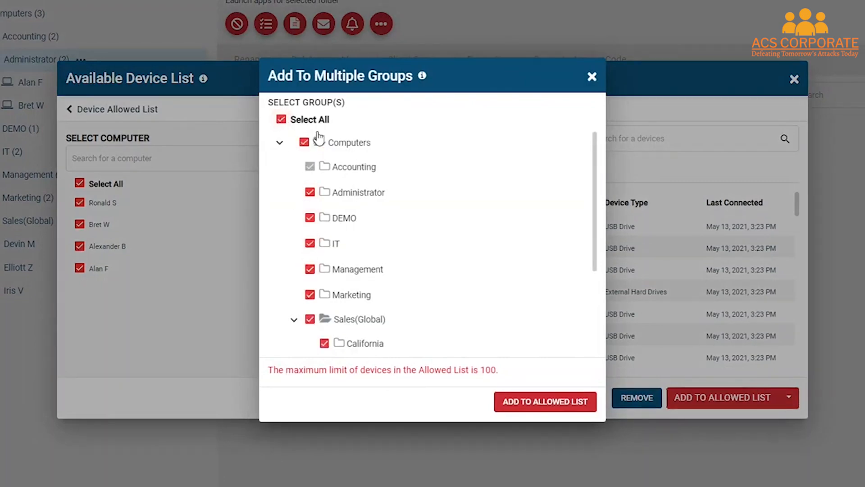
left_click(534, 406)
left_click(522, 266)
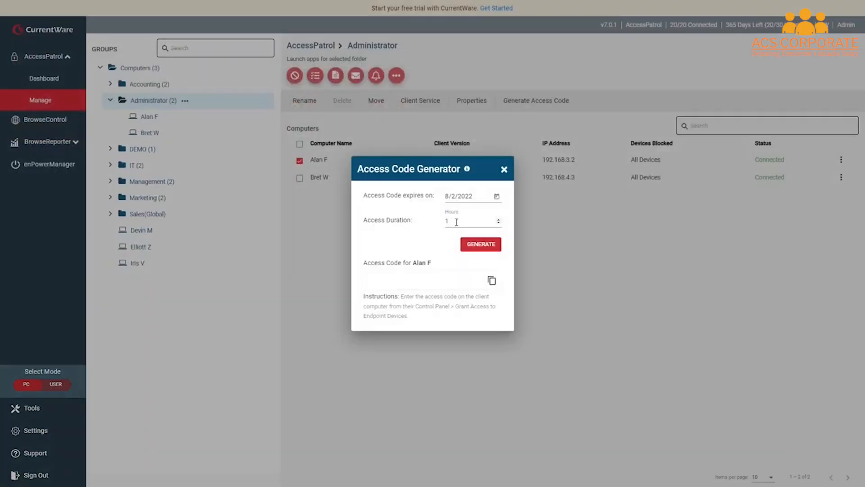
Step: Set the access code's duration to 2 hours and its expiry date to 8/7/2022
left_click(456, 221)
left_click(499, 219)
left_click(482, 202)
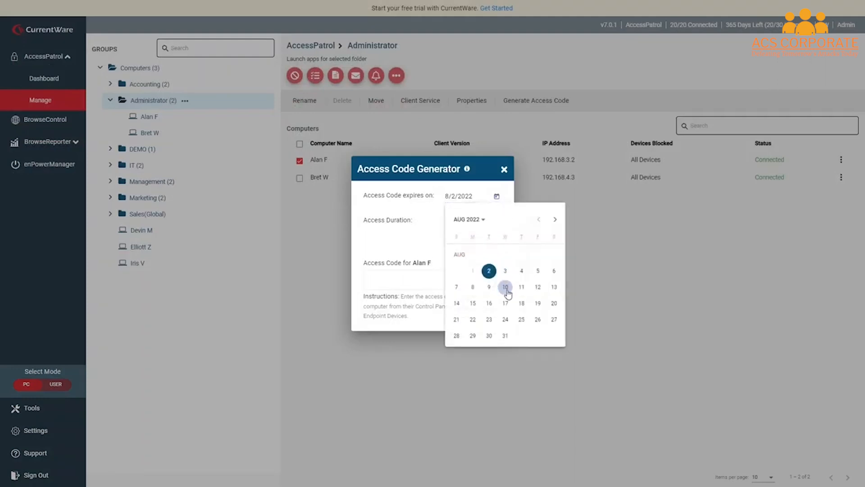
left_click(456, 287)
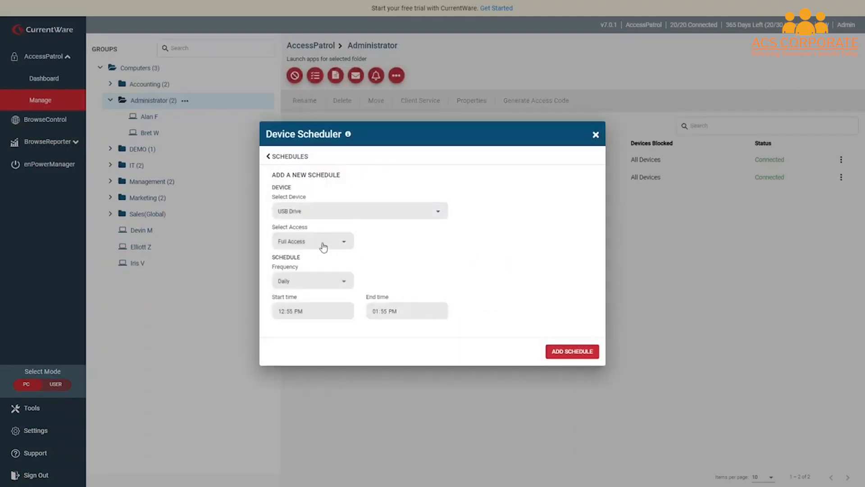
Step: Set the new USB Drive schedule's access to No Access and start editing its start time
left_click(322, 246)
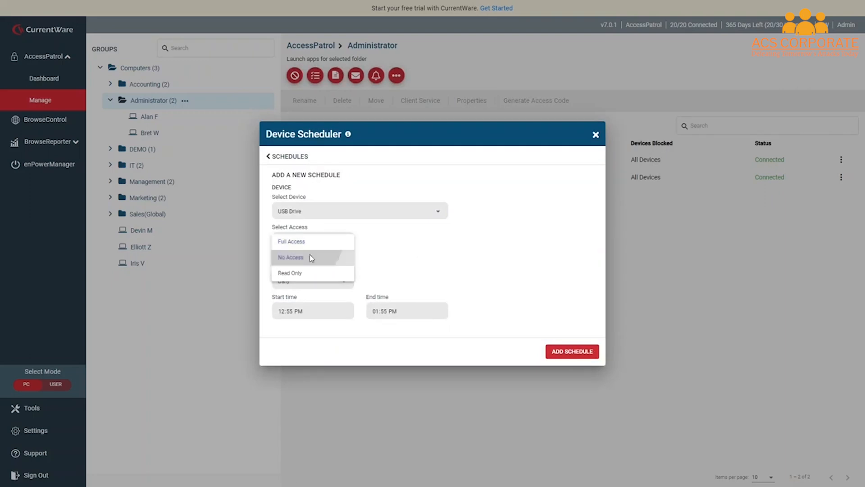
left_click(310, 257)
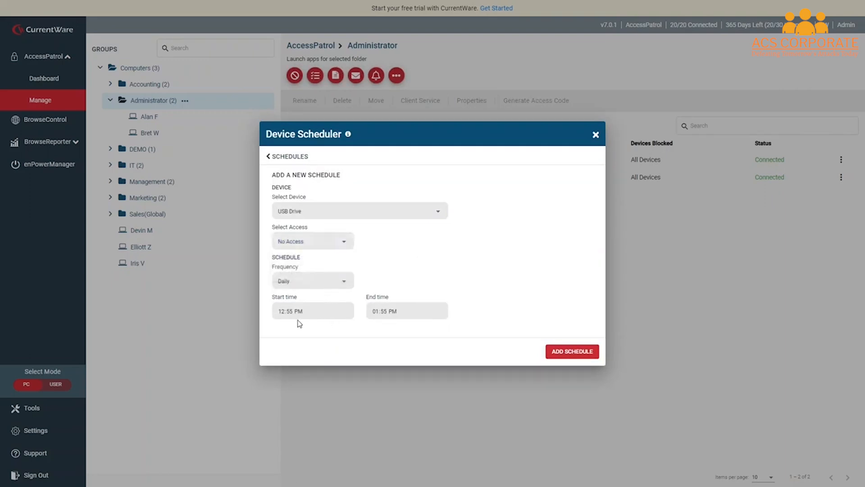
left_click(284, 312)
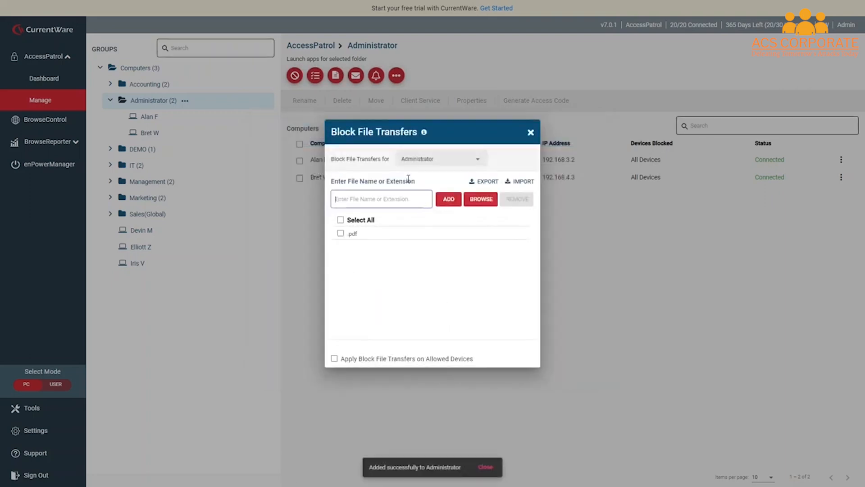
left_click(382, 359)
left_click(383, 360)
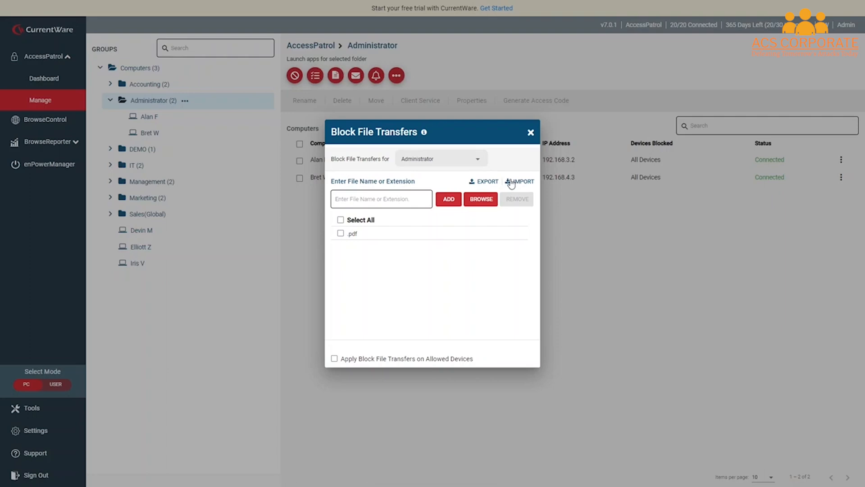
left_click(470, 87)
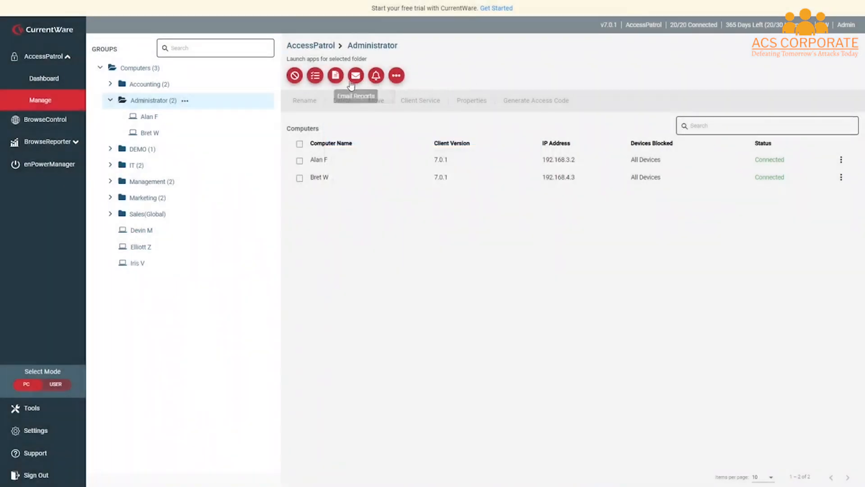
Step: Prepare an access code for the first computer in the Administrator group with a 2-hour duration and an expiry date of 8/7/2022
left_click(299, 160)
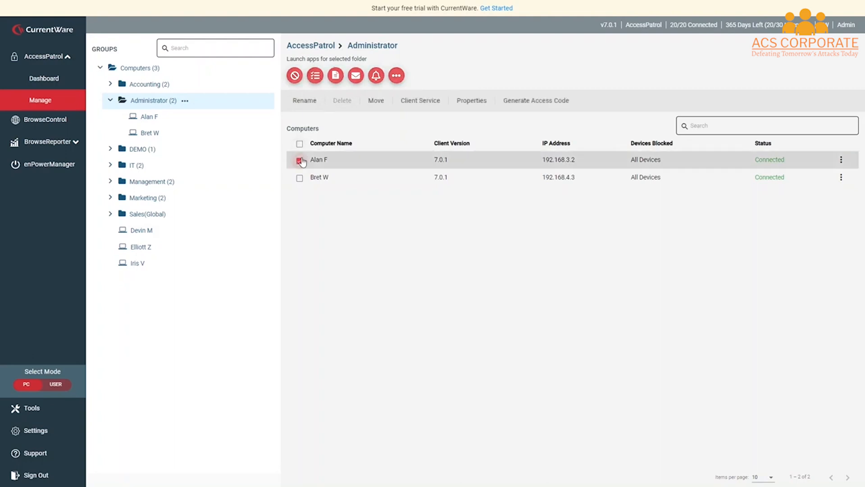
left_click(553, 103)
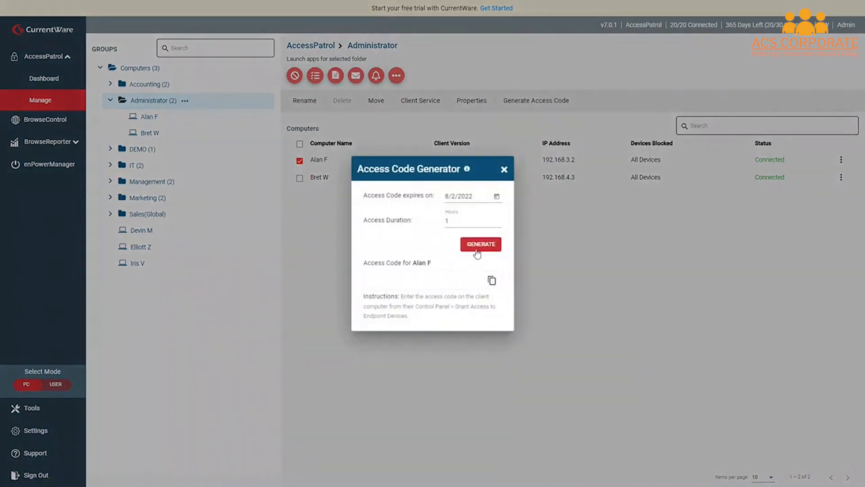
left_click(456, 222)
left_click(499, 219)
left_click(496, 196)
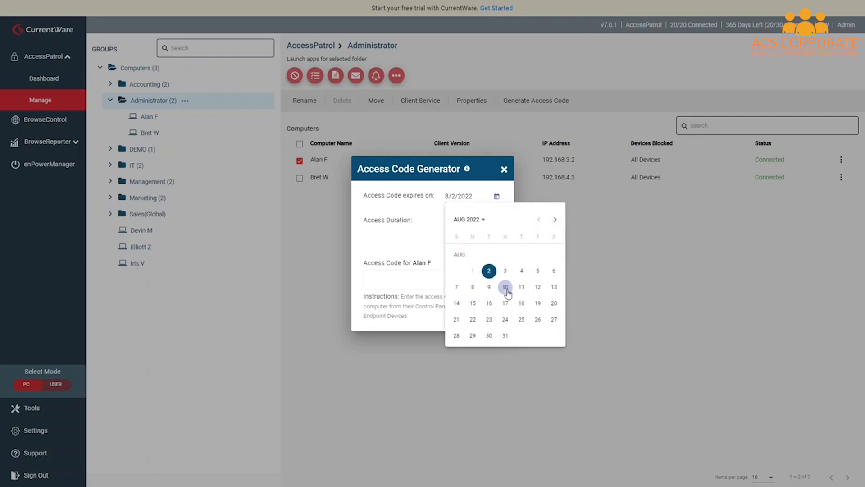
left_click(457, 286)
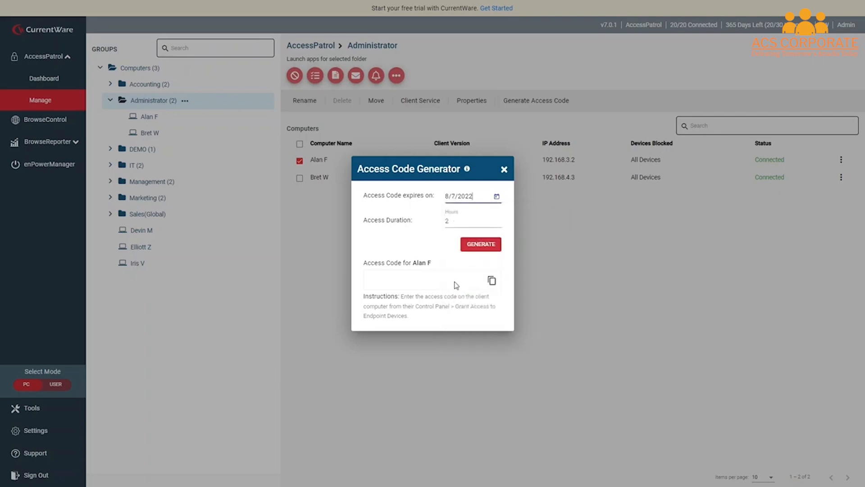
Step: Generate the computer's access code, copy it to the clipboard and close the Access Code Generator
left_click(481, 246)
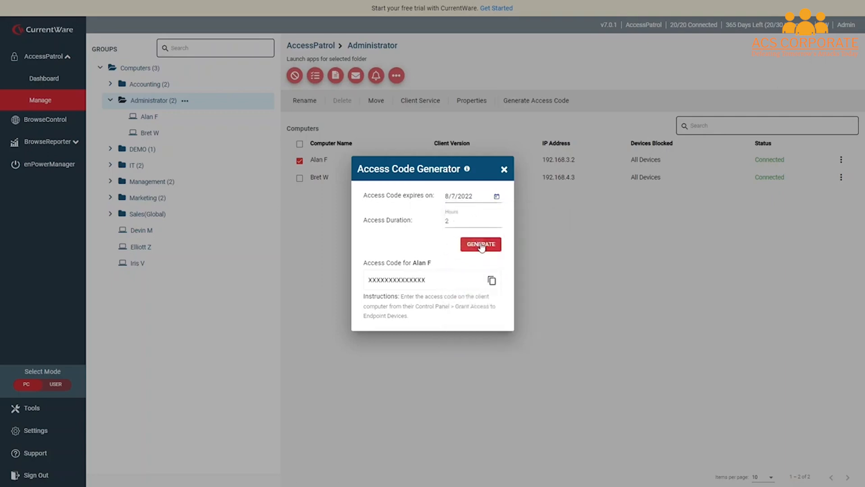
left_click(493, 282)
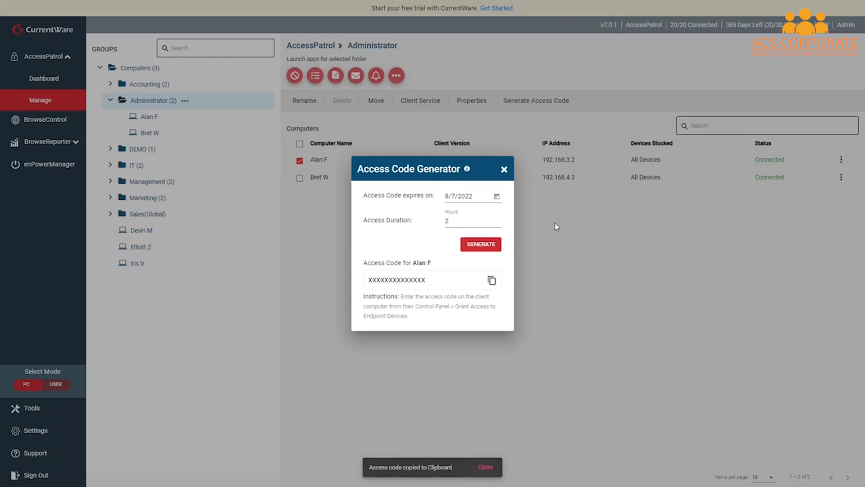
left_click(506, 170)
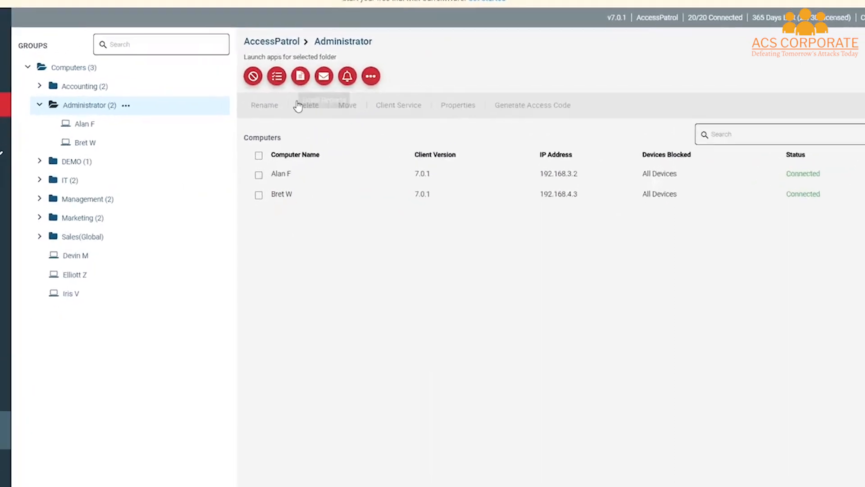
Step: Generate another access code for the first Administrator computer, lasting 2 hours and expiring on 8/7/2022
left_click(81, 239)
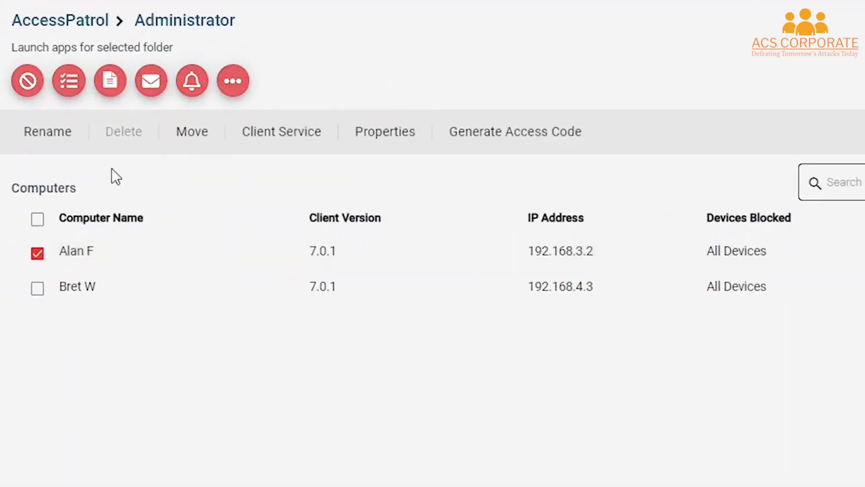
left_click(549, 132)
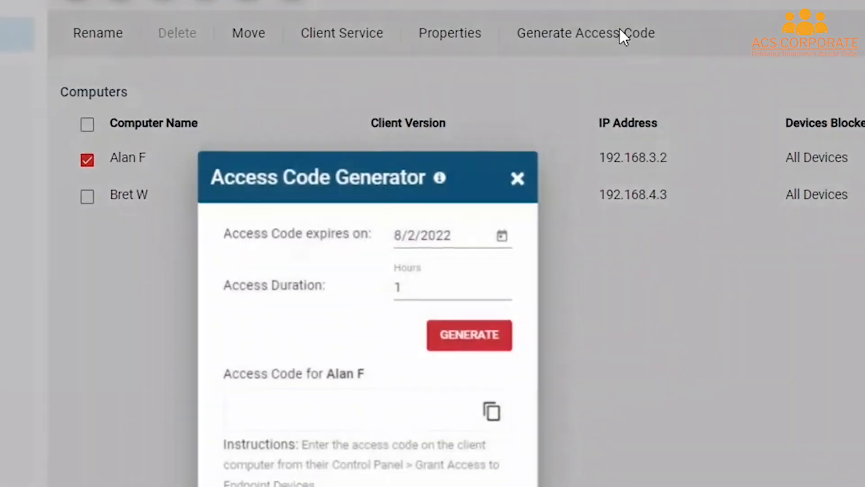
left_click(437, 372)
left_click(404, 330)
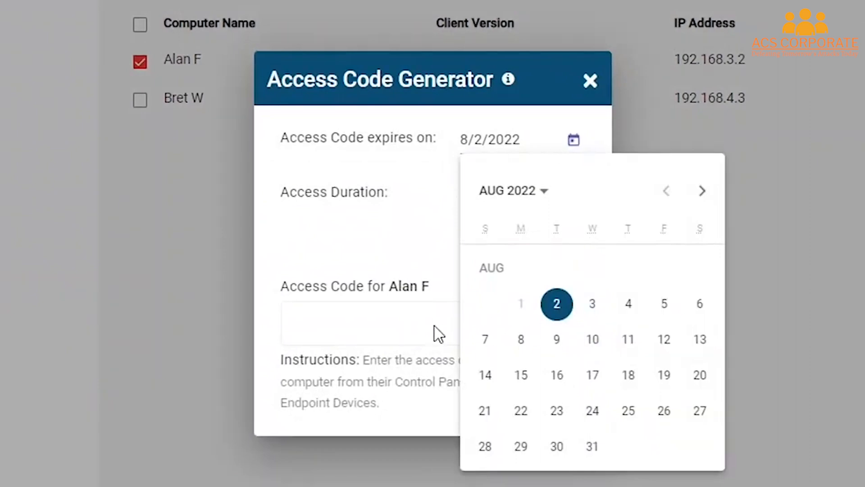
left_click(483, 337)
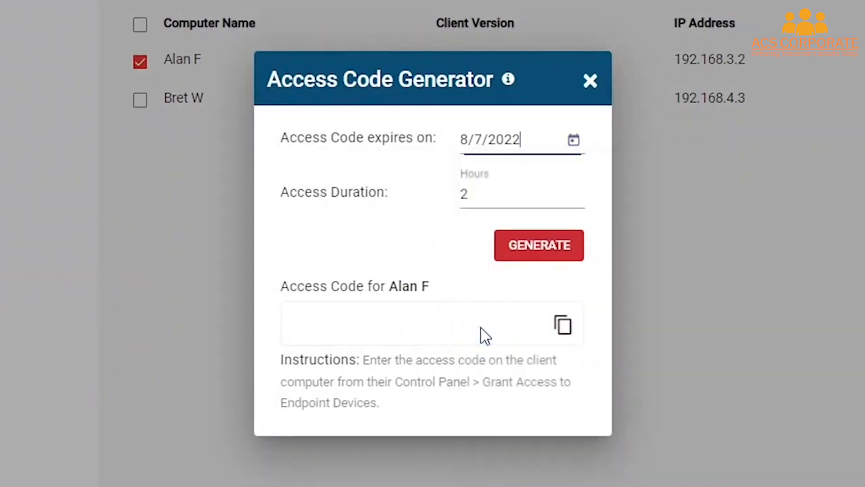
left_click(542, 249)
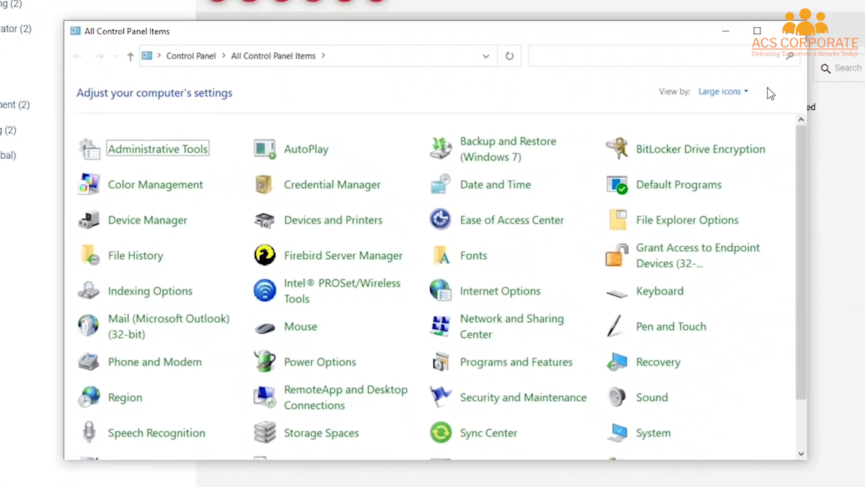
Step: In the Windows Control Panel, show the items as large icons and view the Grant Access to Endpoint Devices prompt, closing it without a code
left_click(743, 90)
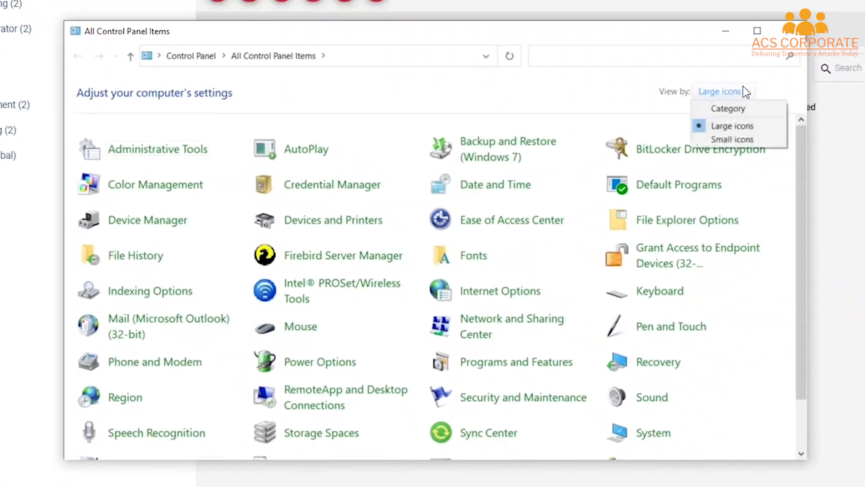
left_click(767, 125)
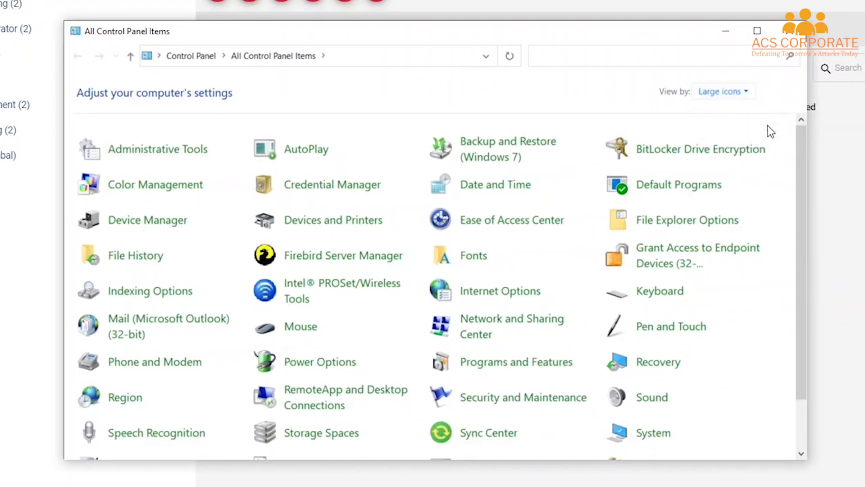
left_click(700, 259)
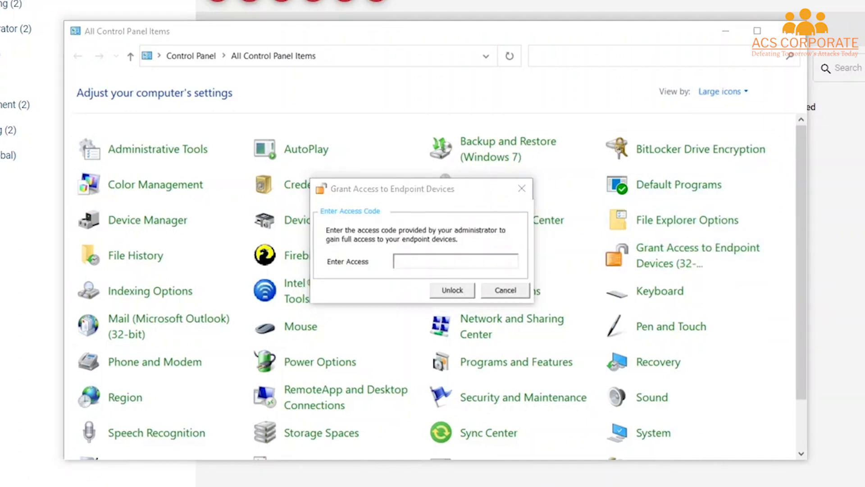
left_click(522, 189)
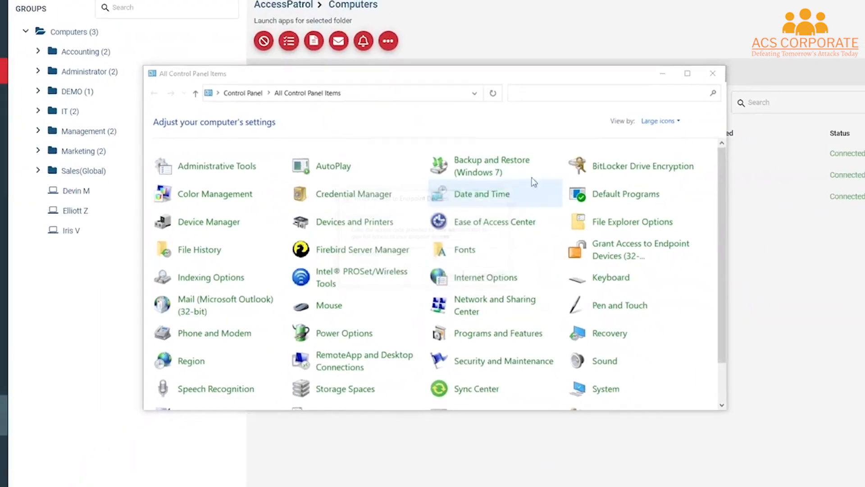
Step: Close the Control Panel and start a new device schedule for the Administrator group covering USB Drive with No Access
left_click(713, 74)
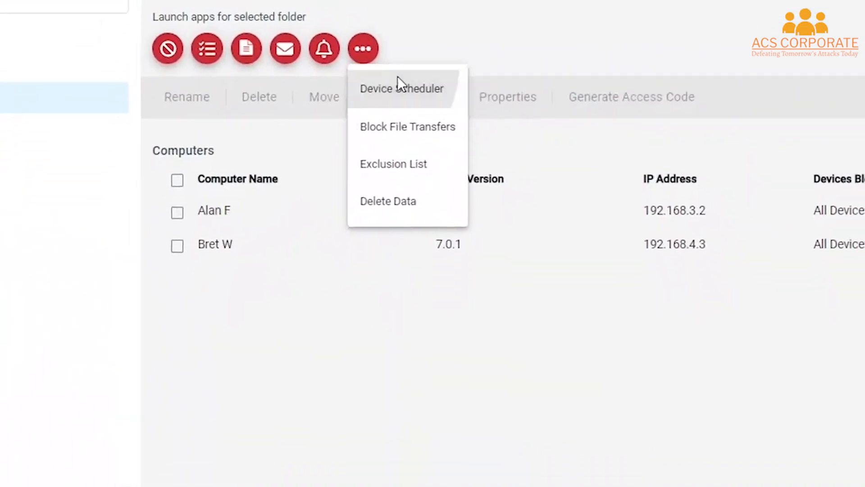
left_click(394, 155)
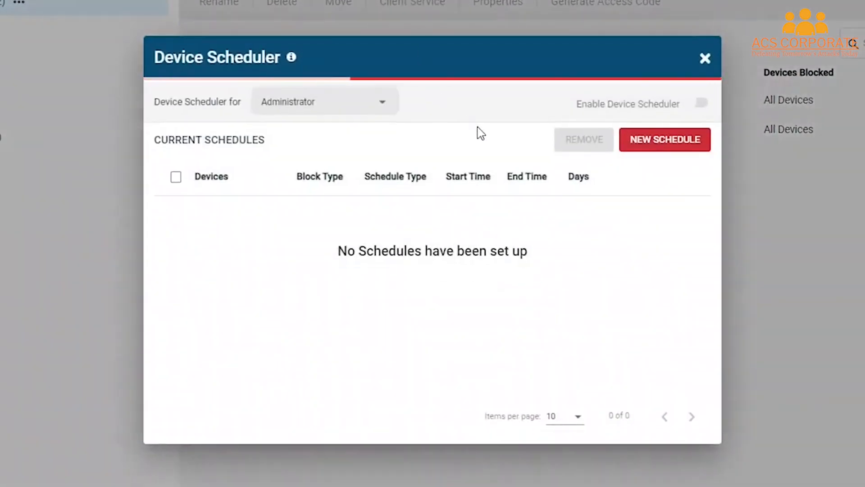
left_click(690, 143)
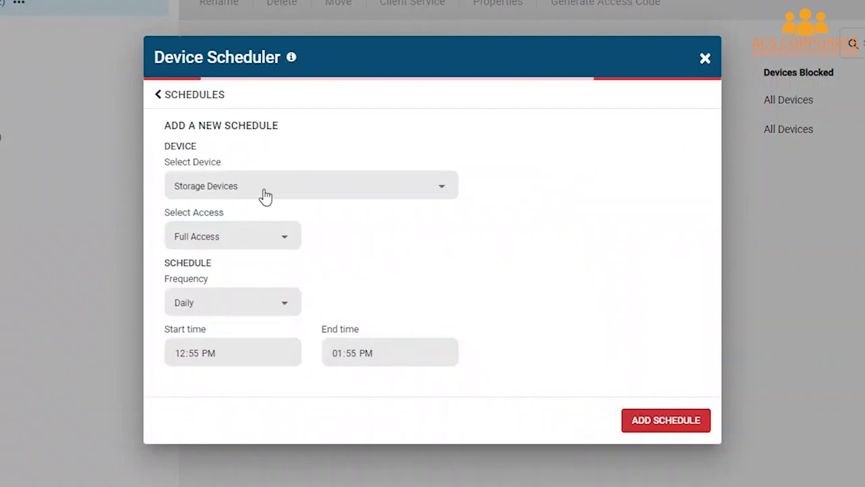
left_click(286, 196)
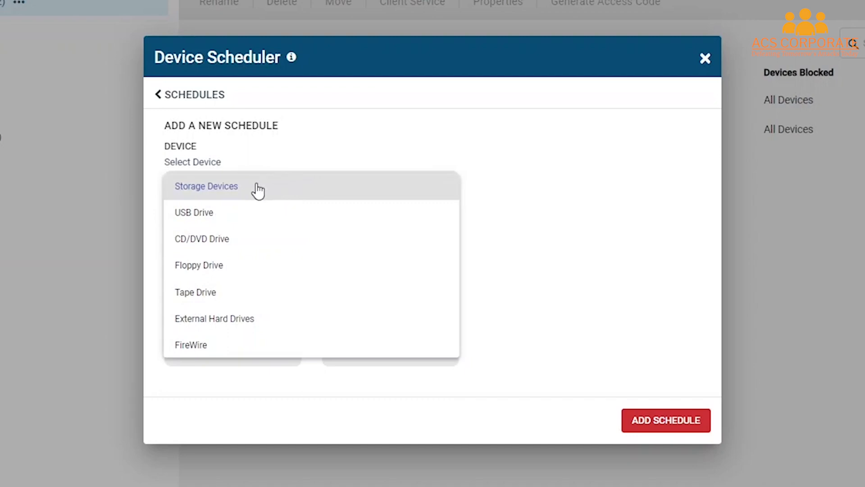
left_click(228, 218)
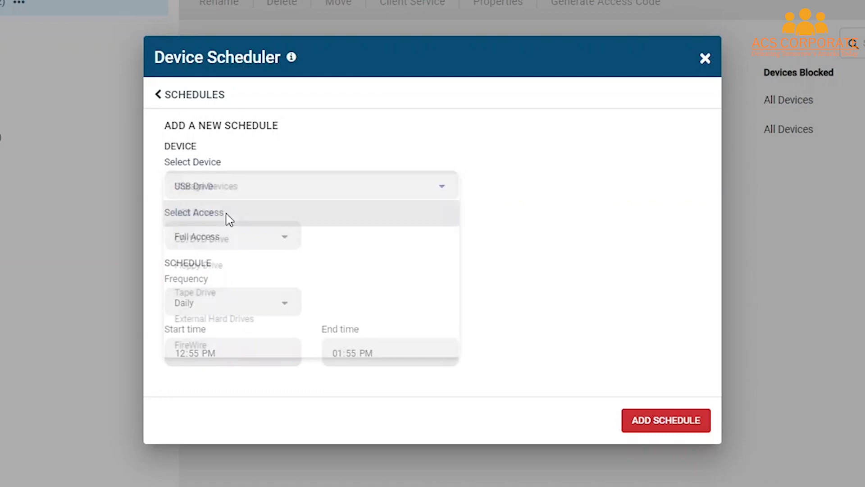
left_click(251, 247)
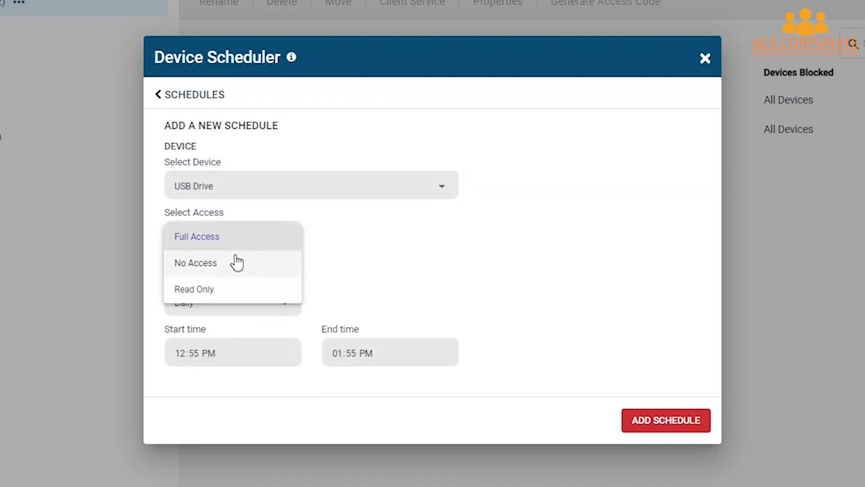
left_click(228, 266)
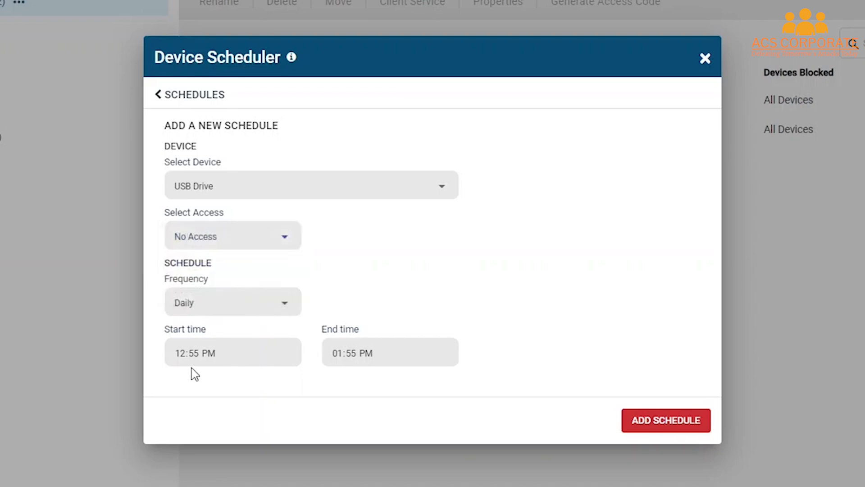
Step: Add the schedule with a start time of 6:55 AM and end time of 9:55 PM, and enable the Device Scheduler
left_click(185, 356)
type("6")
left_click(210, 354)
type("a")
left_click(340, 357)
type("9")
left_click(671, 428)
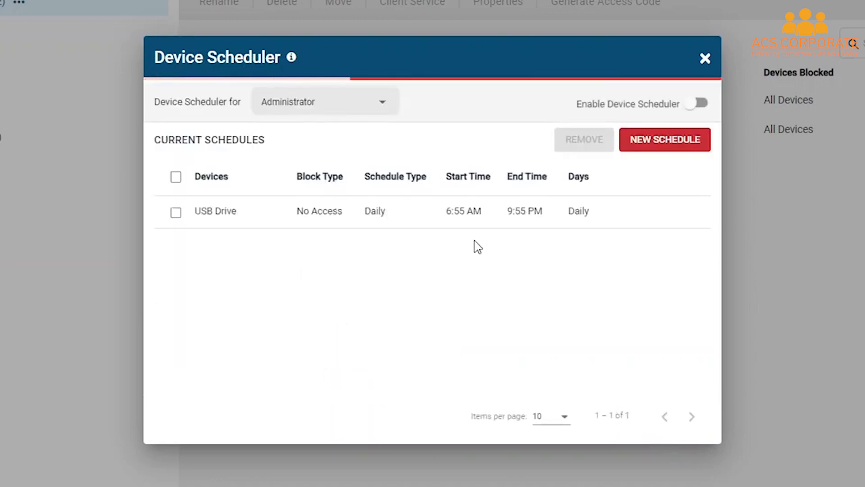
left_click(697, 105)
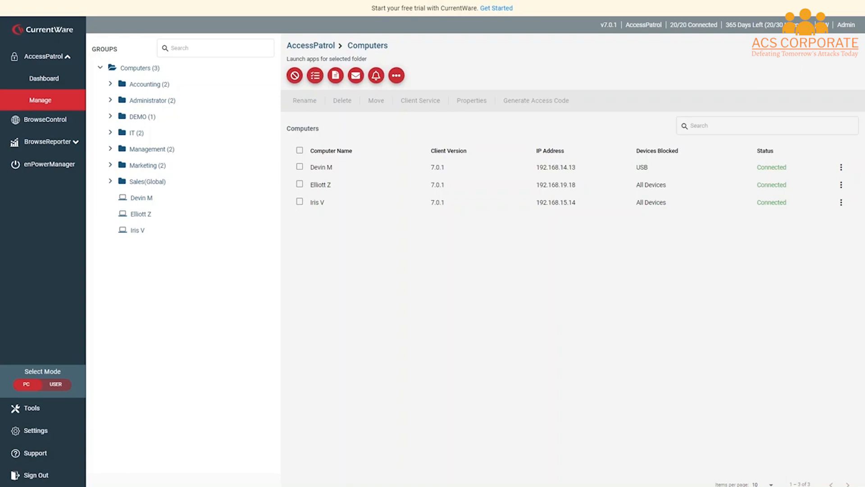
Step: Add the .pdf extension to the blocked file transfers for the Administrator group
left_click(153, 100)
left_click(403, 78)
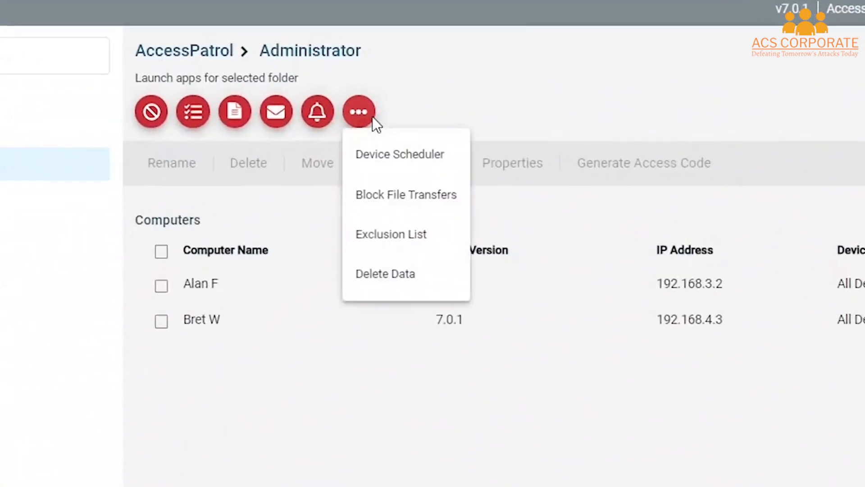
left_click(380, 193)
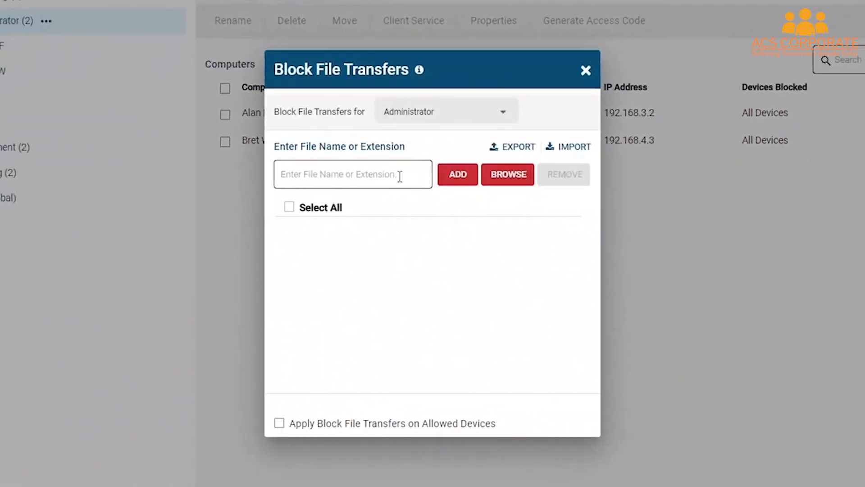
left_click(401, 175)
type(".pdf")
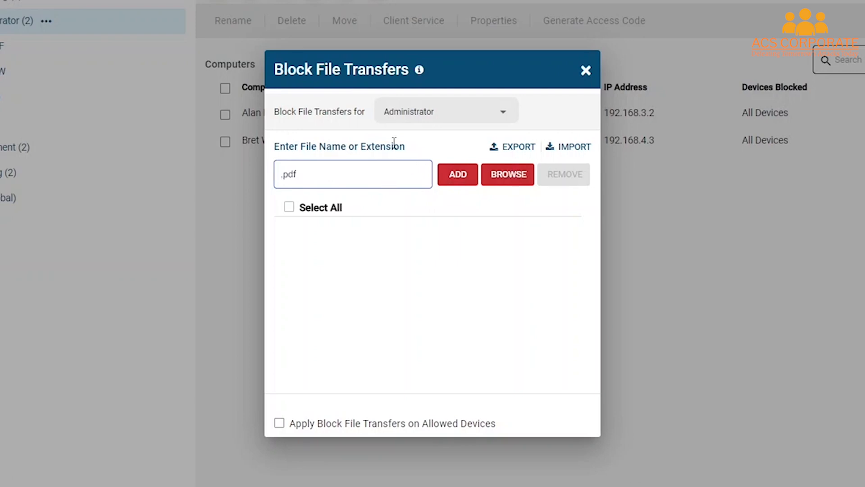
key("Return")
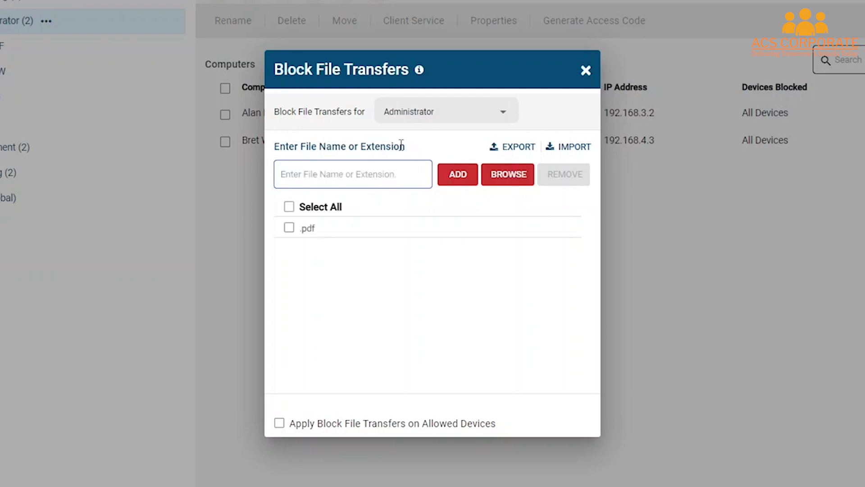
Step: Try applying the file transfer block on allowed devices, switching the option back off
left_click(355, 426)
left_click(355, 426)
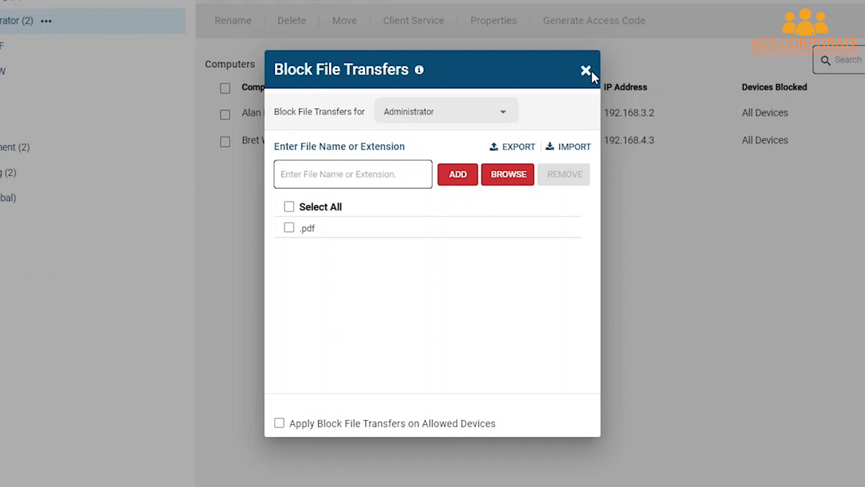
left_click(355, 426)
left_click(354, 422)
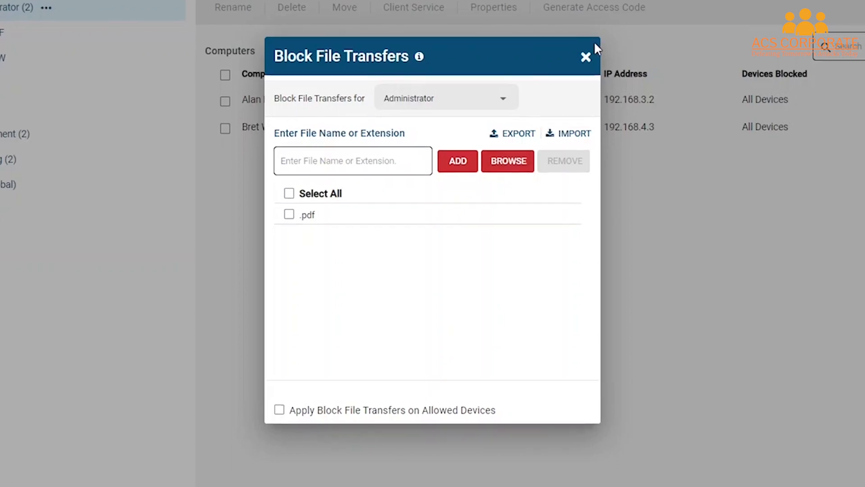
Step: Open the report settings, review the report types and choose File Operations History
left_click(282, 8)
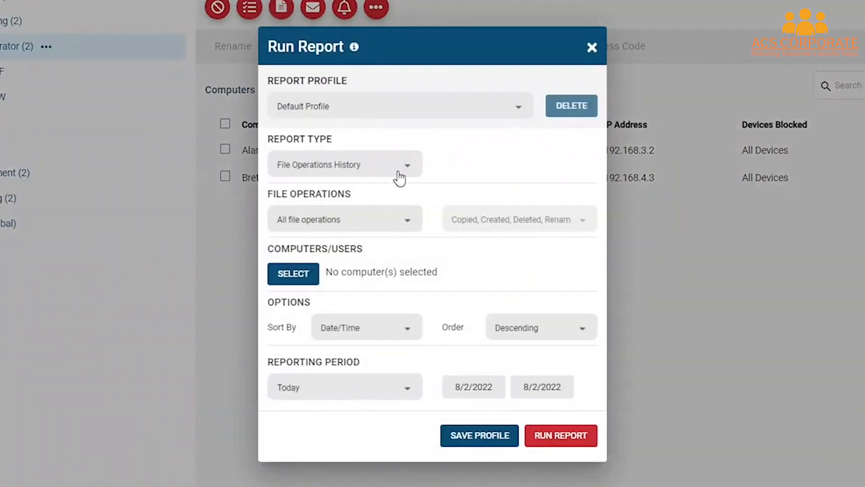
left_click(399, 178)
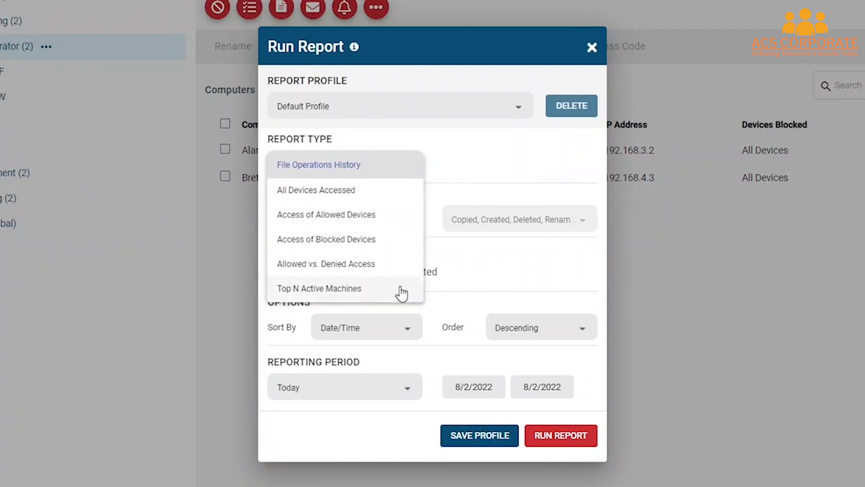
left_click(369, 170)
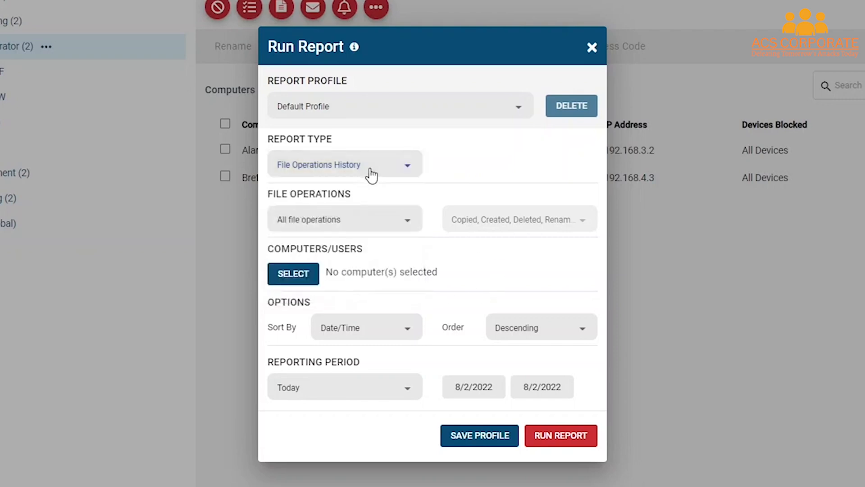
Step: Limit the report to Include only Copied, Created, Deleted, Renamed - old file, Renamed - new file and Saved as operations
left_click(393, 226)
left_click(407, 244)
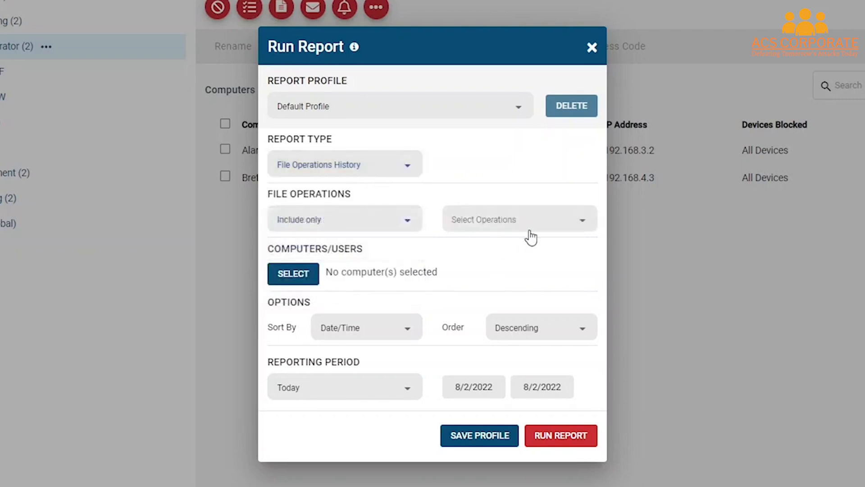
left_click(530, 225)
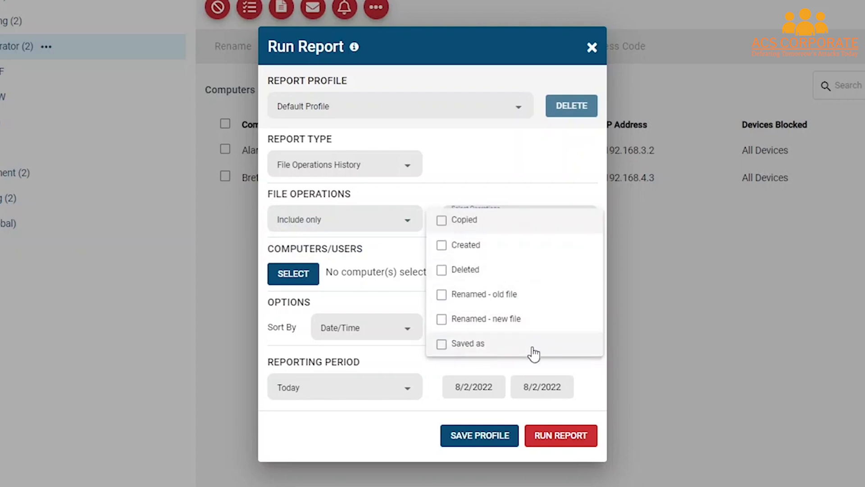
left_click(497, 220)
left_click(493, 245)
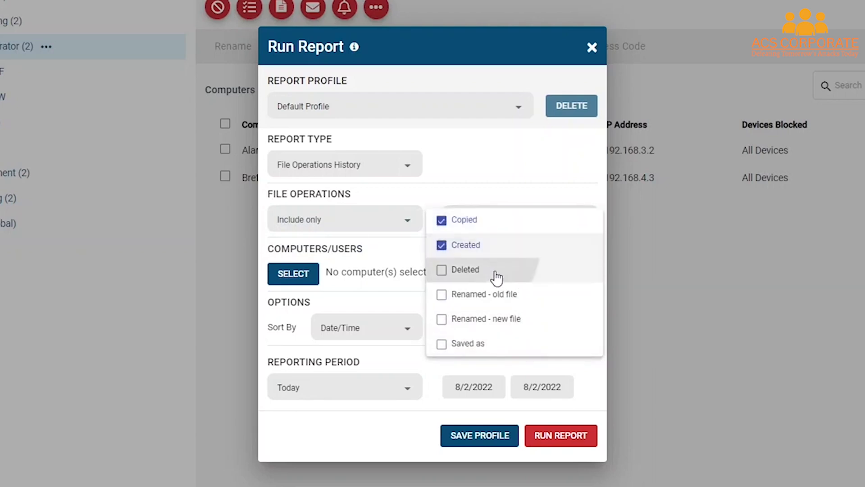
left_click(496, 270)
left_click(496, 294)
left_click(497, 320)
left_click(493, 346)
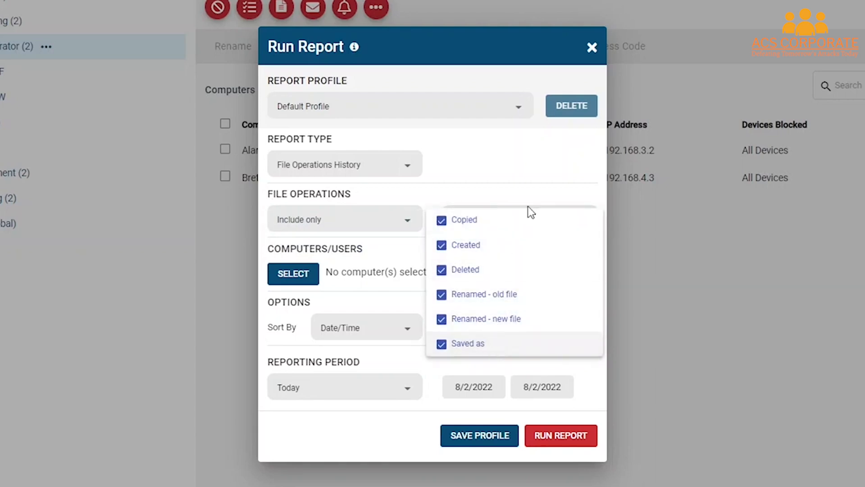
Step: Set the report's file operations back to All file operations
left_click(372, 215)
left_click(373, 216)
left_click(325, 194)
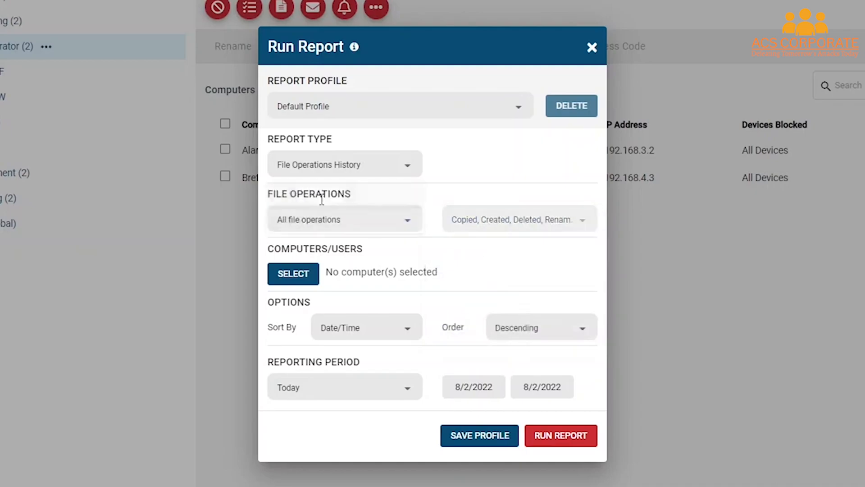
Step: Try selecting one Accounting computer, the whole Accounting group and all computers for the report, clearing each selection
left_click(292, 274)
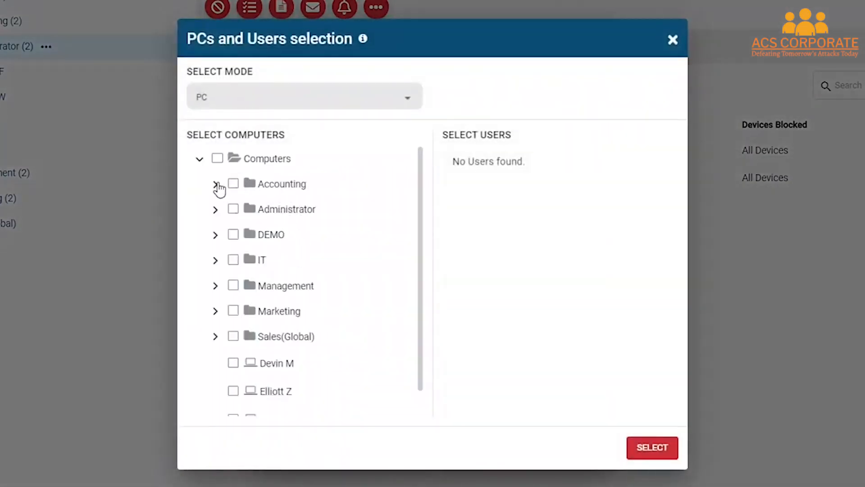
left_click(219, 186)
left_click(250, 239)
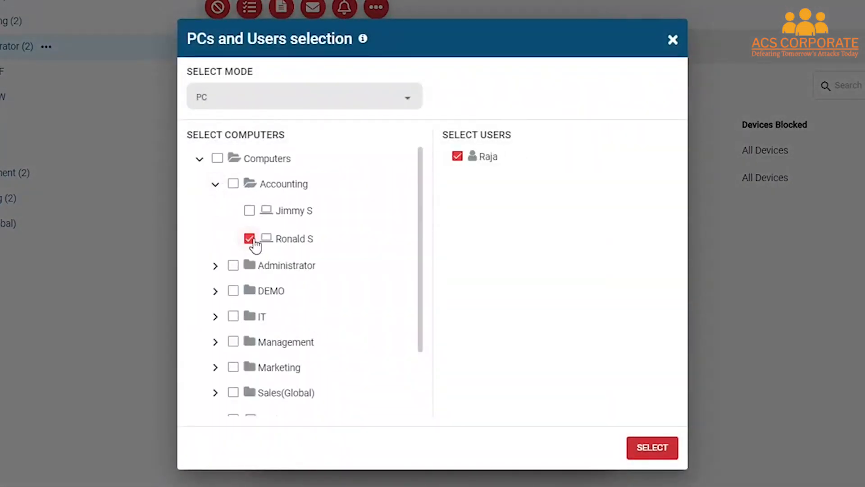
left_click(249, 239)
left_click(233, 184)
left_click(233, 185)
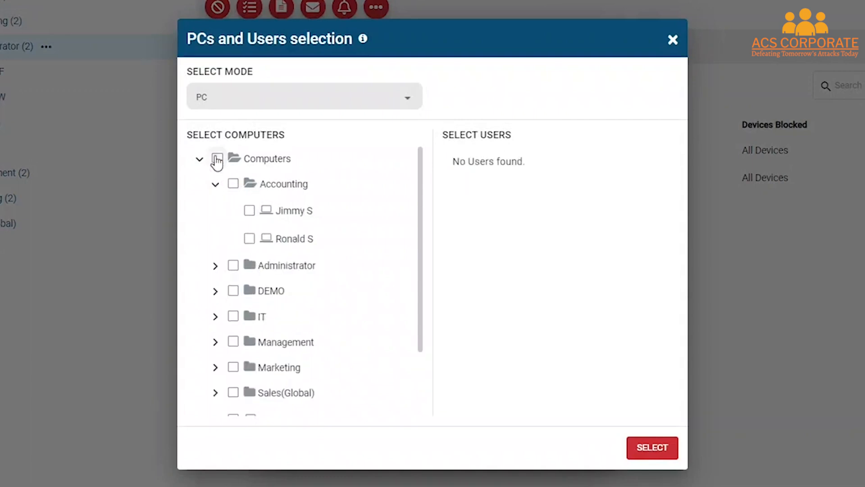
left_click(218, 158)
left_click(217, 159)
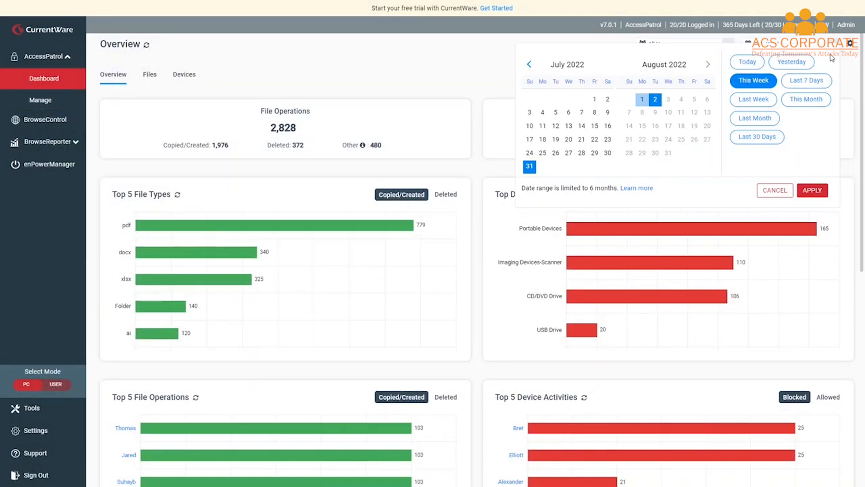
Step: Set the dashboard's date range to Last 7 Days
left_click(819, 79)
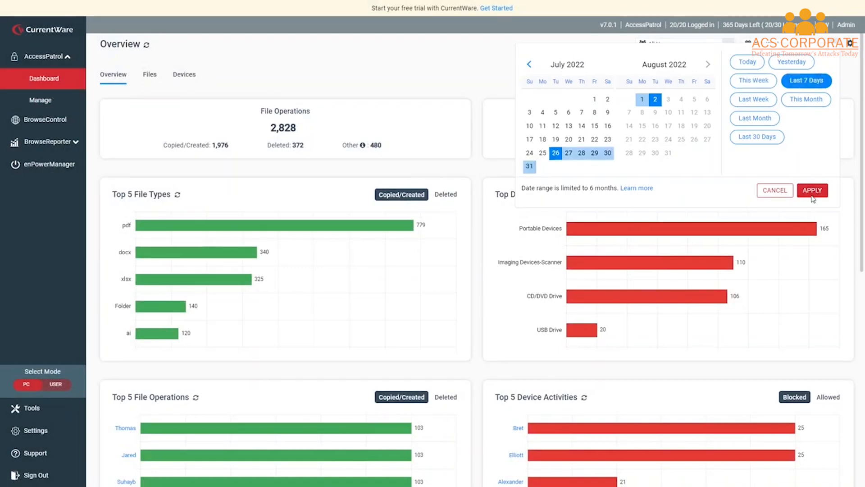
left_click(811, 193)
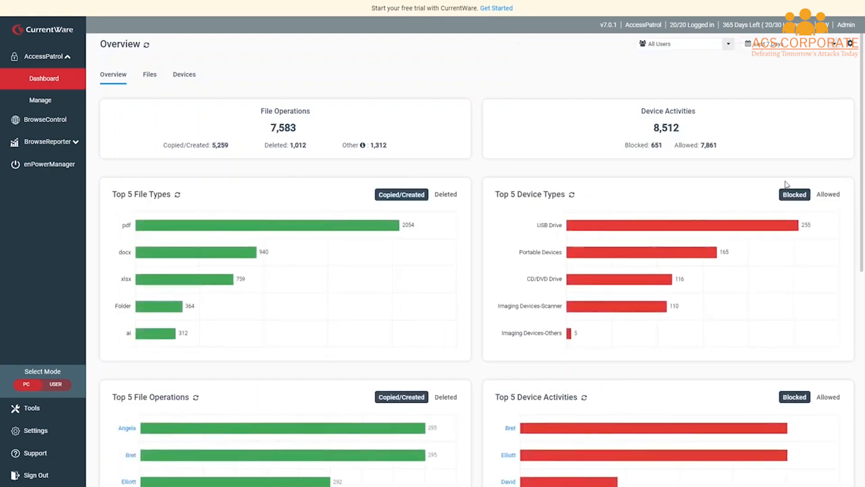
Step: Show 50 items per page in the dashboard's file Activity Log
scroll(283, 471, "down", 4)
left_click(286, 444)
left_click(288, 397)
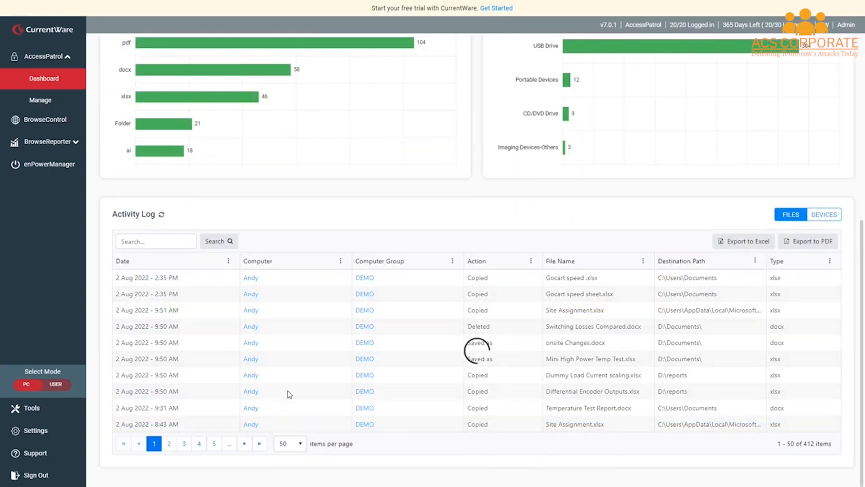
Step: Add the Device Name column to the file Activity Log
scroll(538, 356, "down", 2)
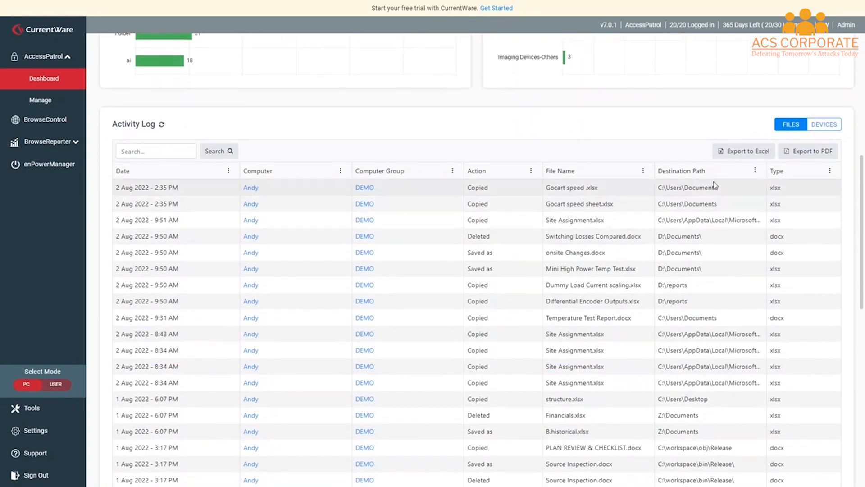
left_click(755, 171)
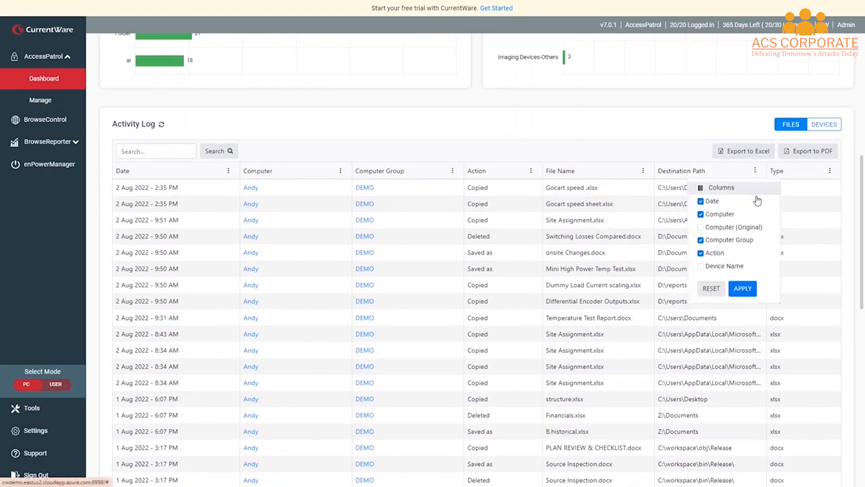
left_click(743, 267)
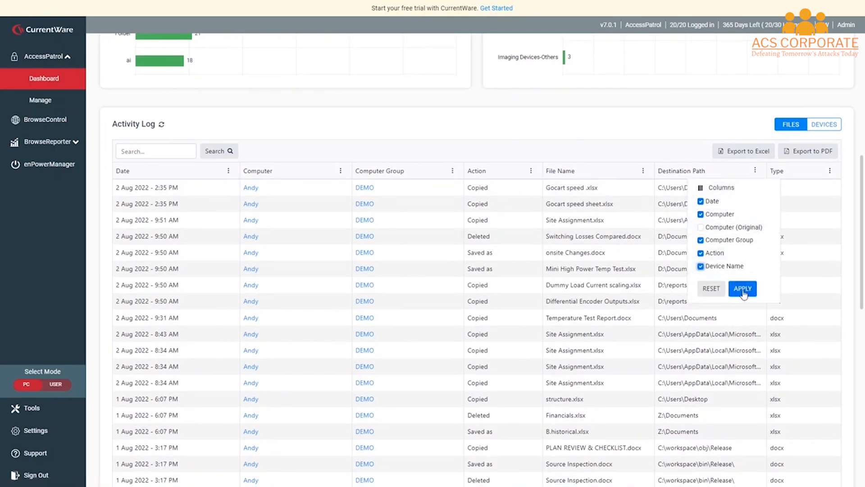
left_click(742, 288)
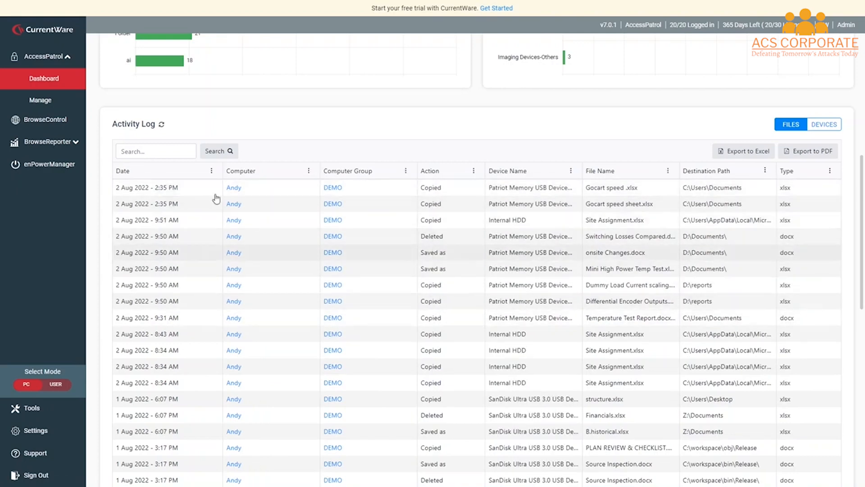
Step: Search the file Activity Log for "patriot" and switch the log to device activity
left_click(152, 149)
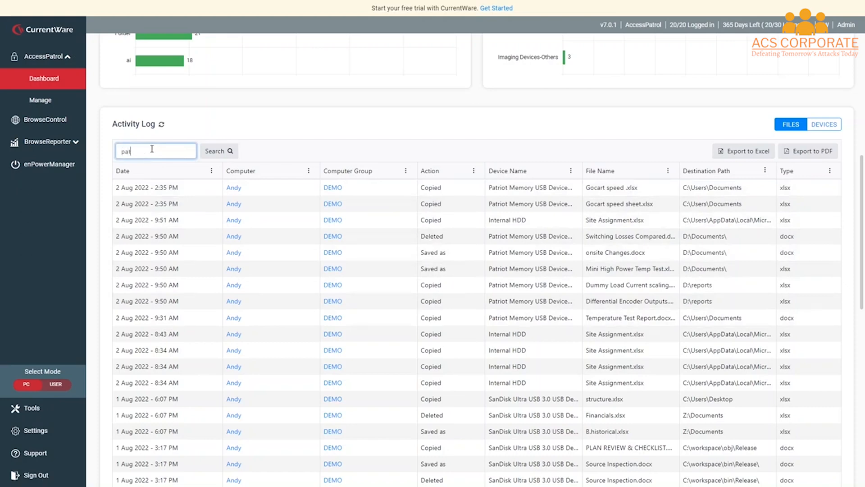
key("Return")
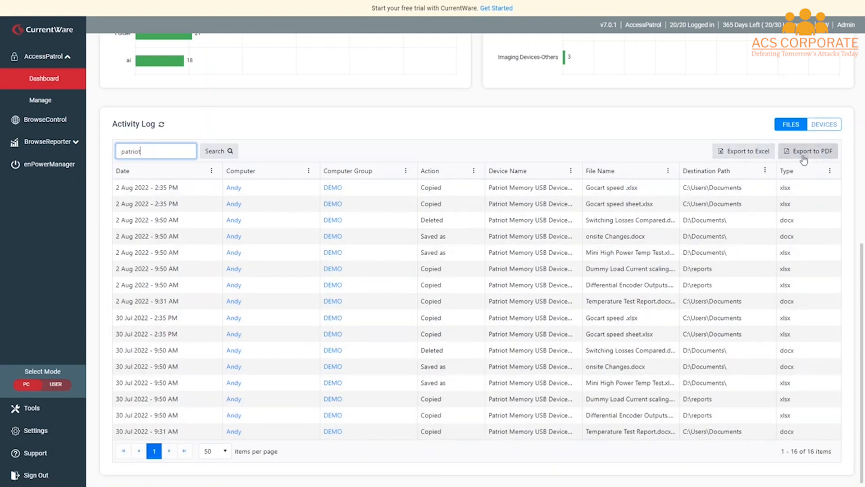
left_click(828, 128)
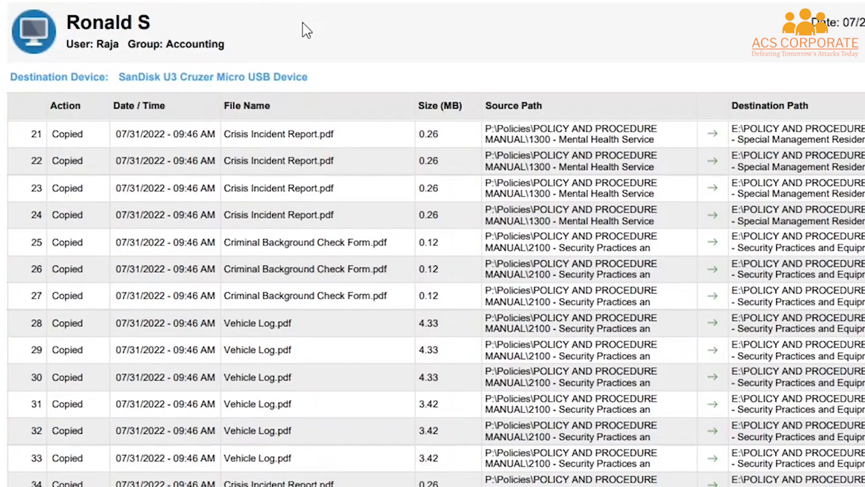
scroll(319, 232, "down", 2)
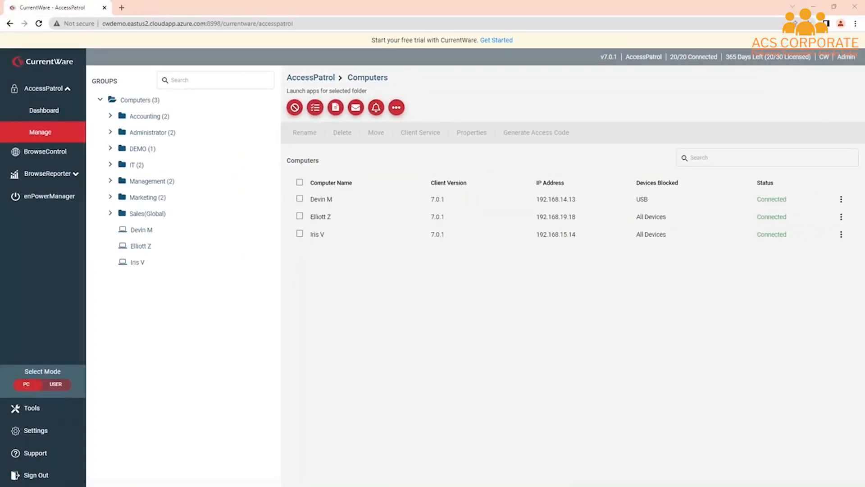
Step: Open Device Reports for the Administrator group and choose File Operations History as the report type
left_click(152, 132)
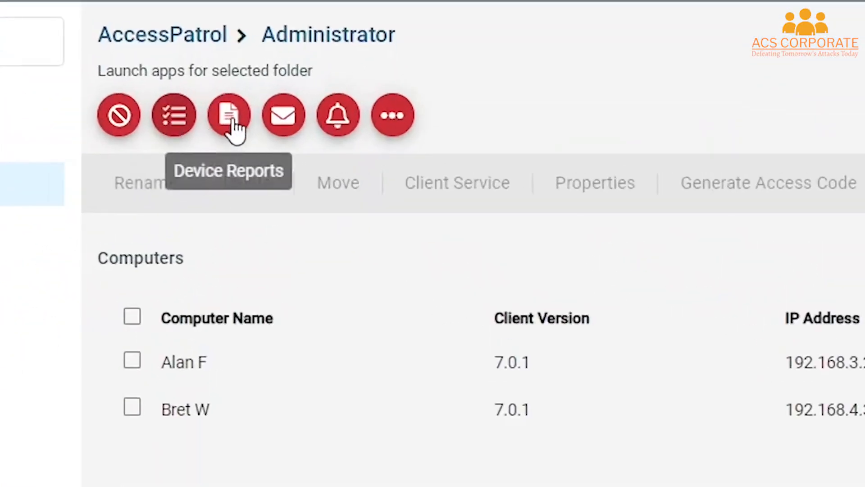
left_click(232, 120)
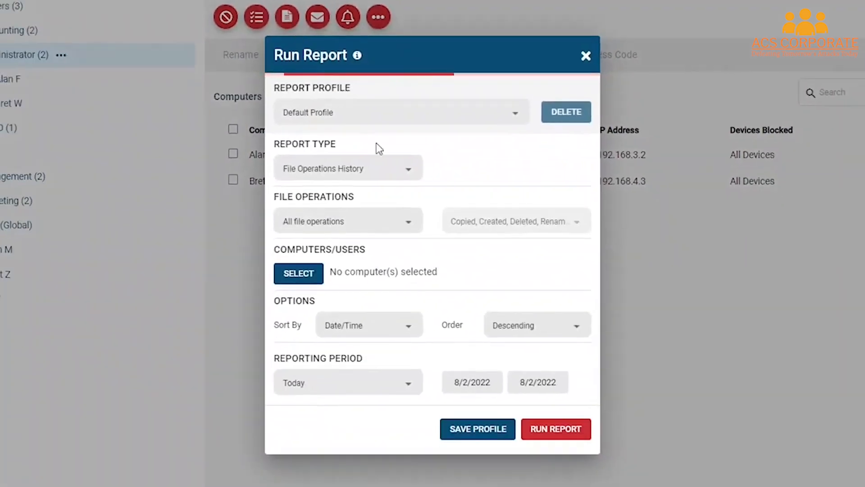
left_click(401, 182)
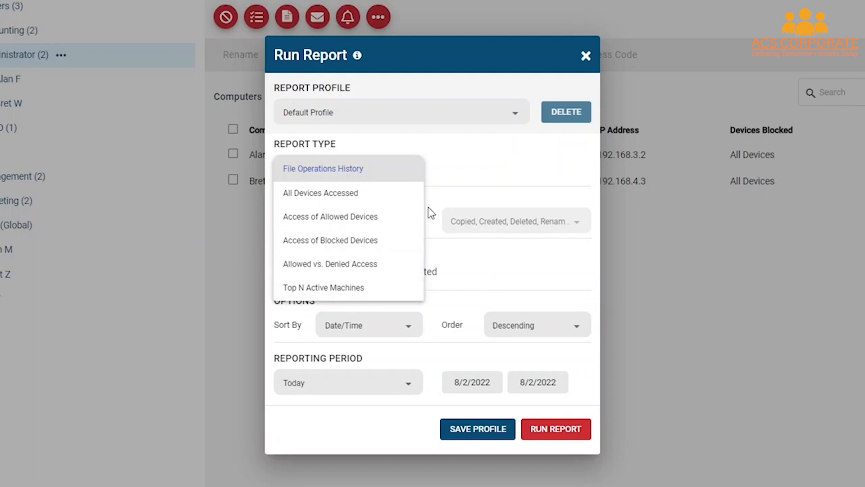
left_click(373, 178)
Step: Try limiting the file operations to Copied, Created, Deleted, Renamed (old and new file) and Saved as, and return to All file operations
left_click(394, 231)
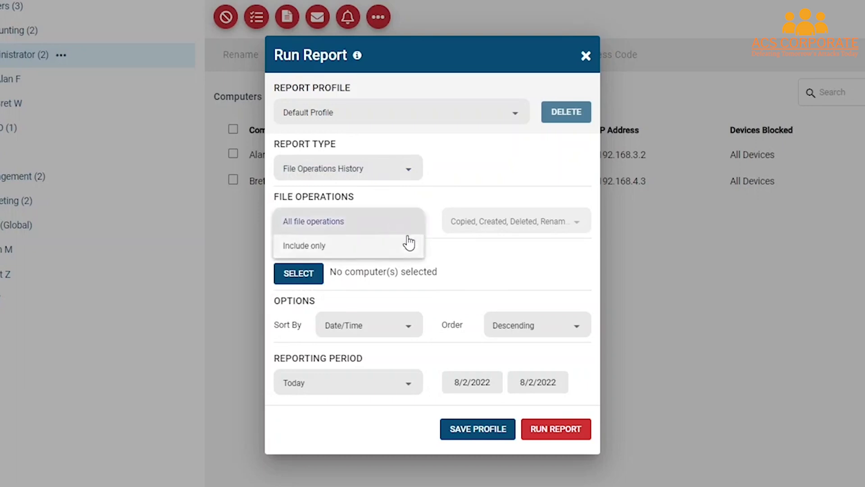
left_click(412, 247)
left_click(526, 239)
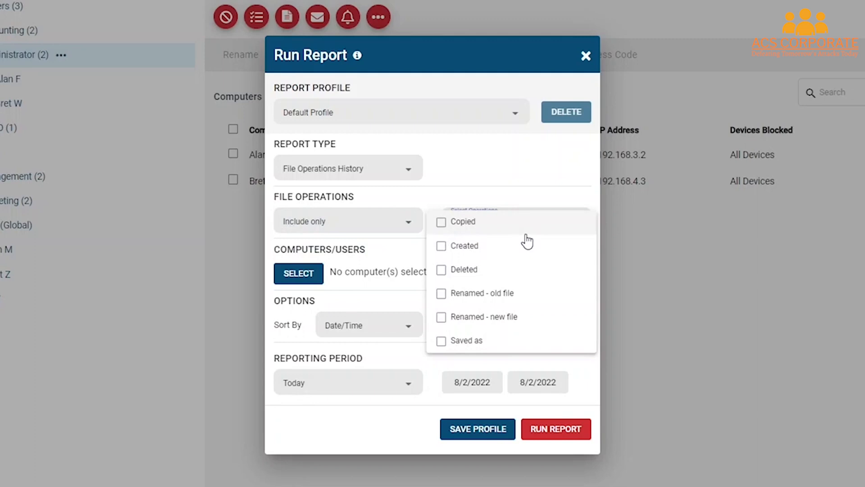
left_click(495, 222)
left_click(493, 245)
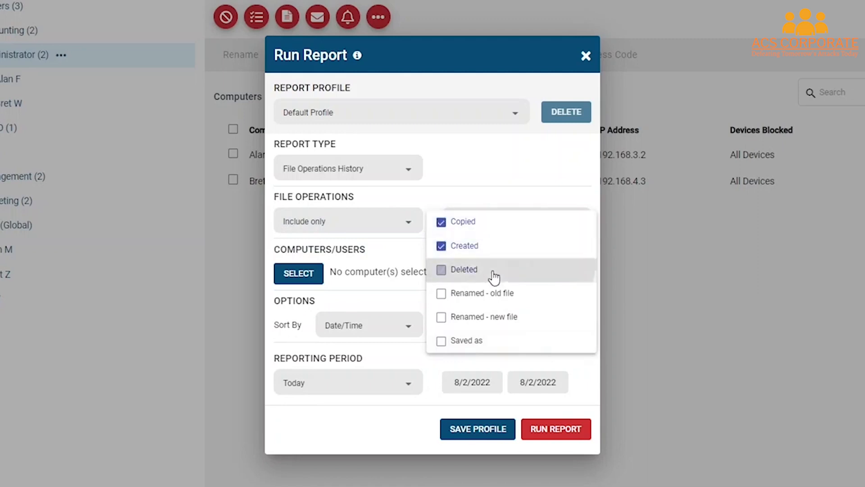
left_click(494, 272)
left_click(493, 297)
left_click(492, 320)
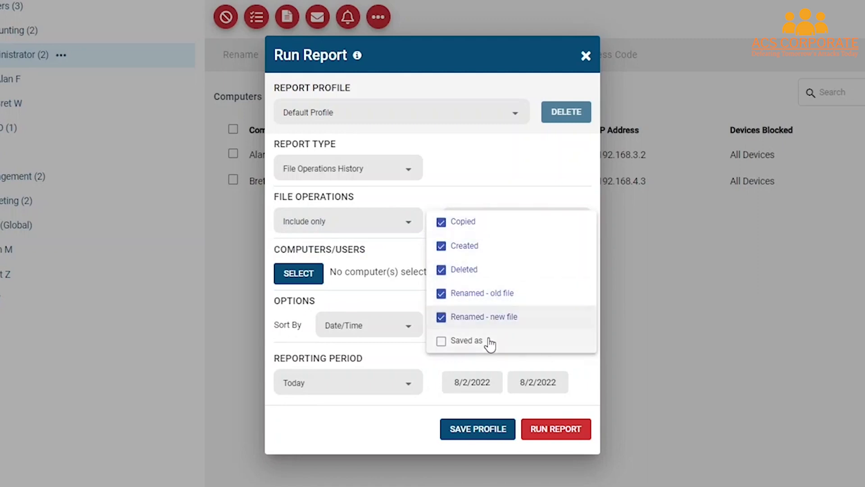
left_click(491, 344)
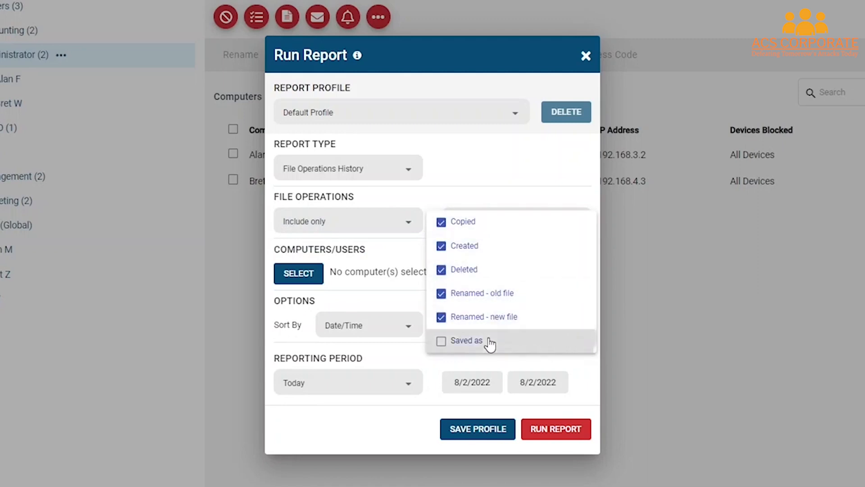
left_click(524, 208)
left_click(384, 212)
left_click(325, 205)
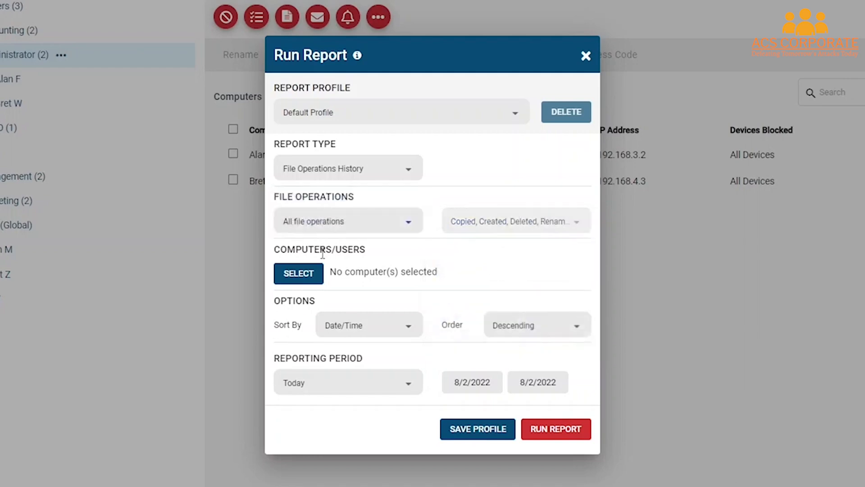
Step: Open the computer selection for the report and expand the Accounting group
left_click(290, 273)
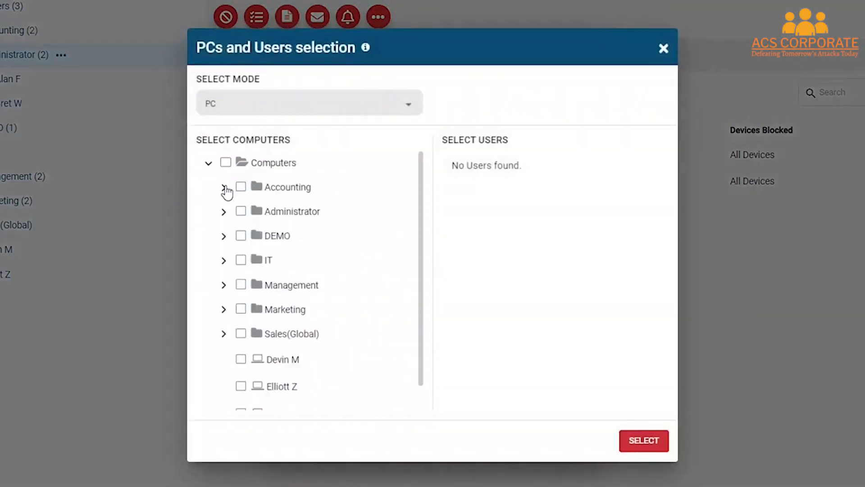
left_click(224, 187)
Step: Try selecting a single Accounting computer, the whole Accounting group and all computers, clearing each selection
left_click(256, 239)
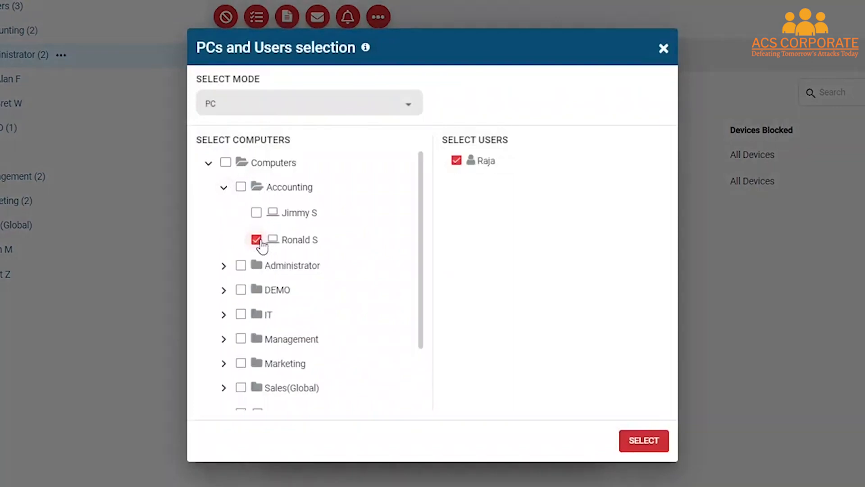
left_click(256, 240)
left_click(240, 187)
left_click(238, 186)
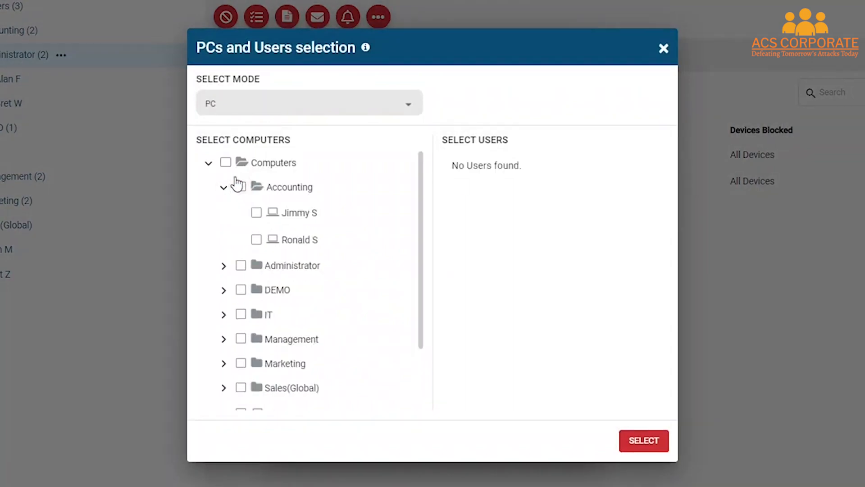
left_click(225, 162)
left_click(225, 162)
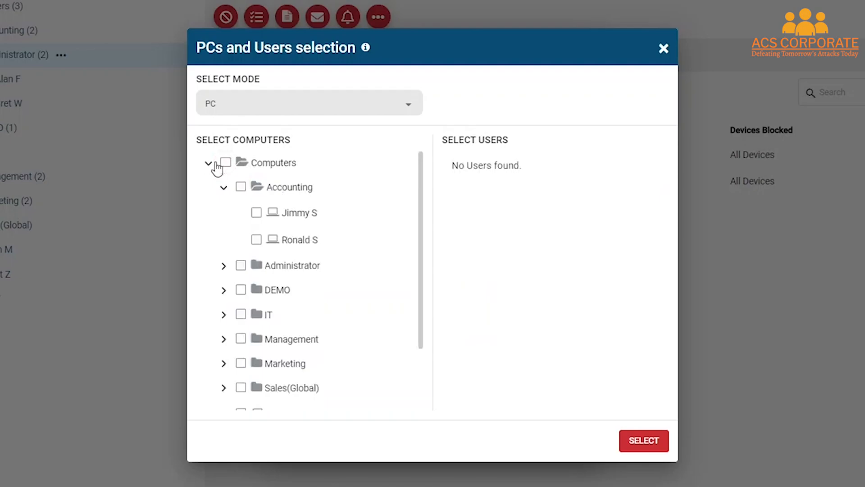
Step: Choose the whole Accounting group for the report and set the reporting period to Last N Days with 7 days
left_click(241, 187)
left_click(653, 444)
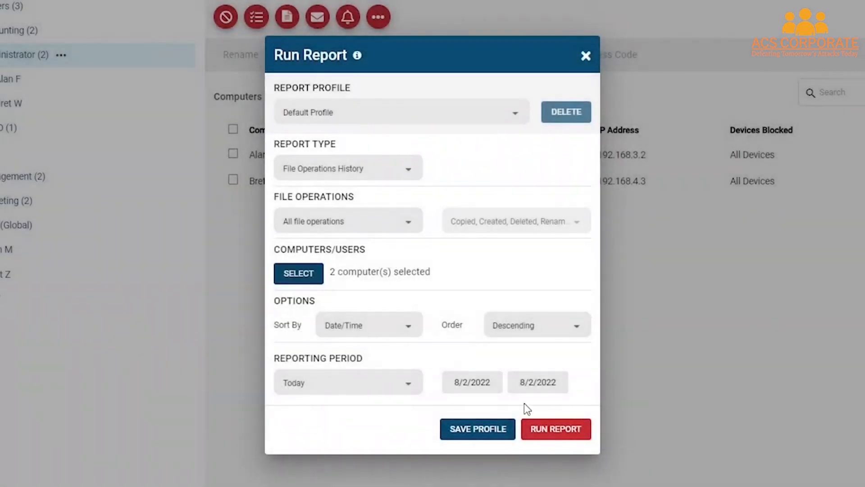
left_click(382, 389)
left_click(351, 367)
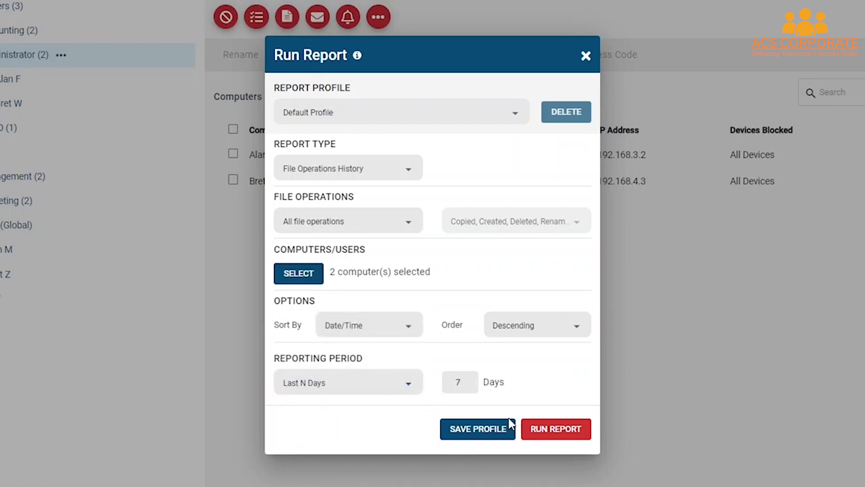
Step: Save the report settings as the profile "File Operation History- Last 7 Days" and run the report
left_click(498, 432)
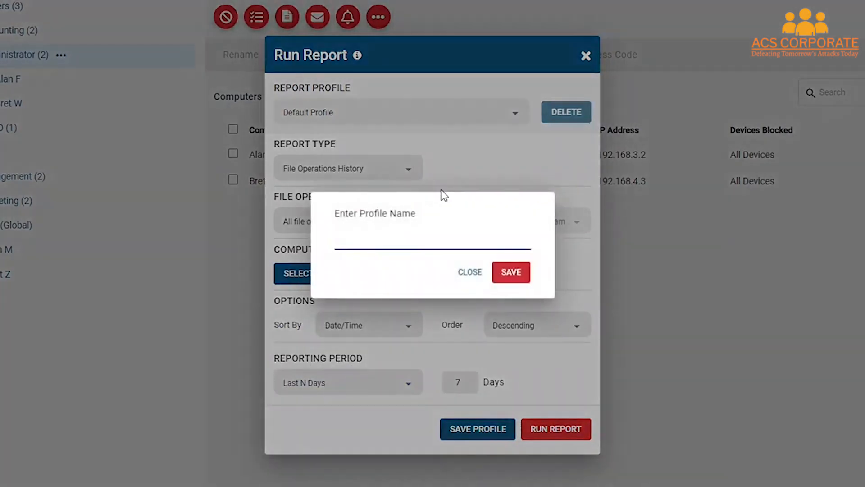
type("File Operation History- Last")
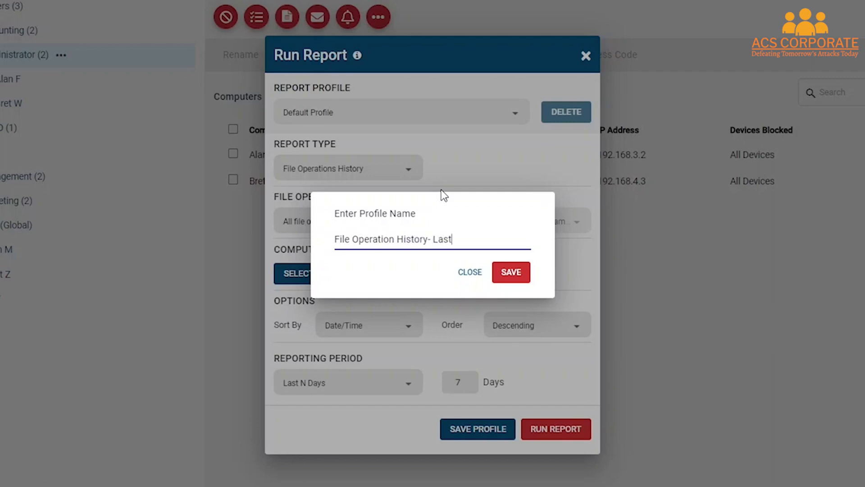
type("7 Days")
left_click(512, 273)
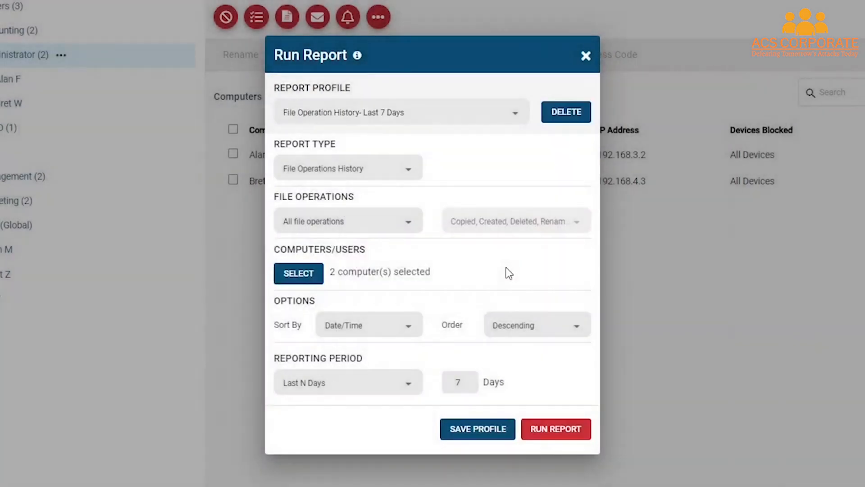
left_click(558, 428)
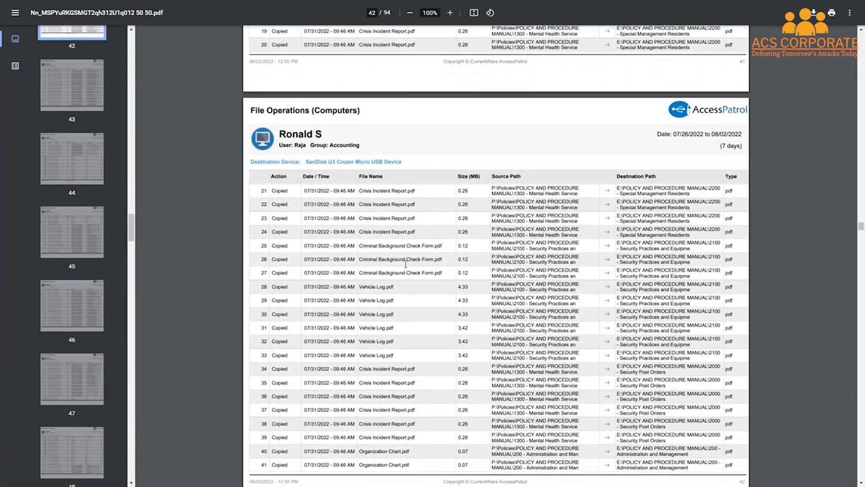
scroll(406, 264, "down", 1)
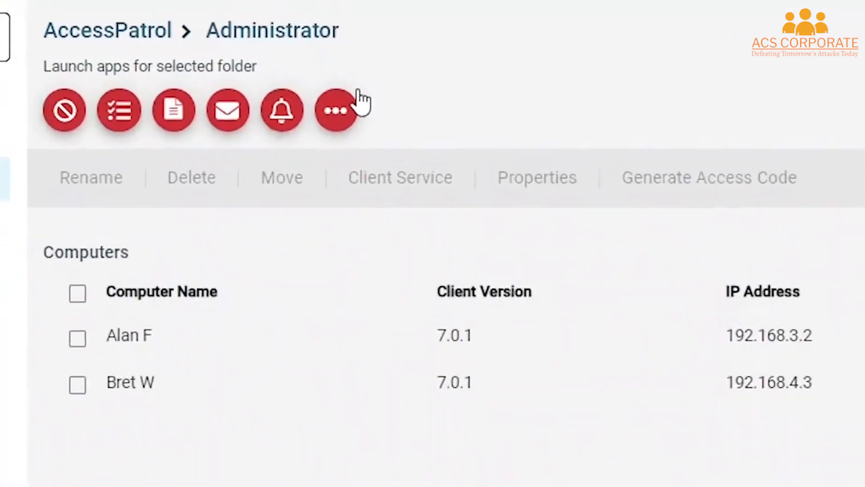
Step: Add genericfile.pdf as an excluded file name in the Administrator group's Exclusion List and close the list
left_click(335, 110)
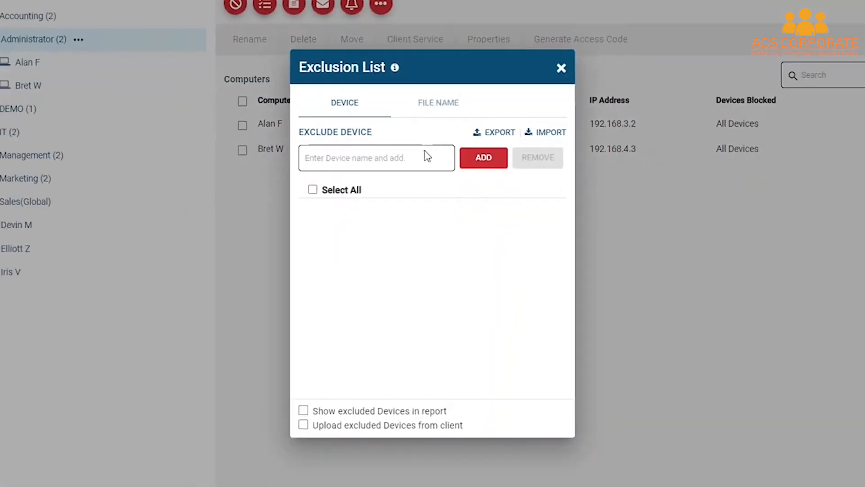
left_click(419, 287)
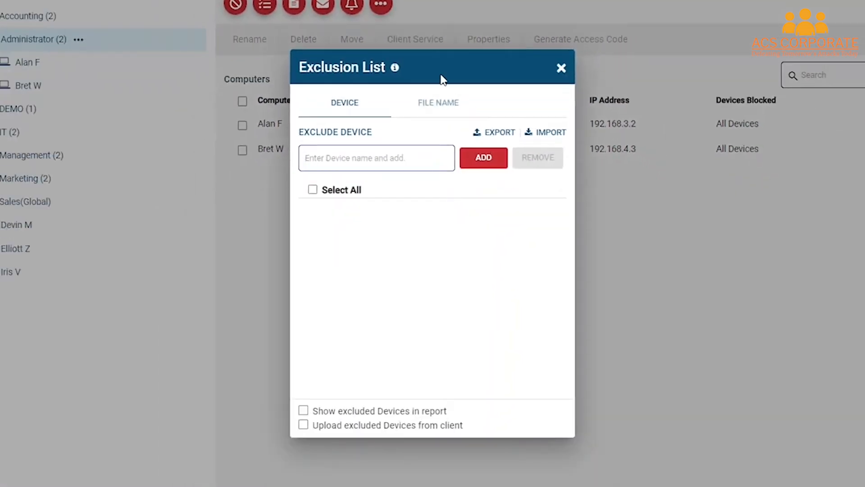
left_click(430, 103)
left_click(397, 153)
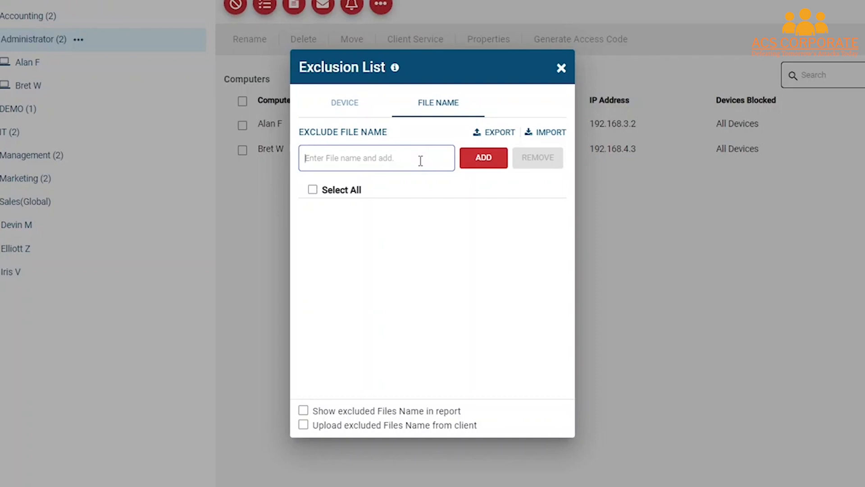
type("genericfile.")
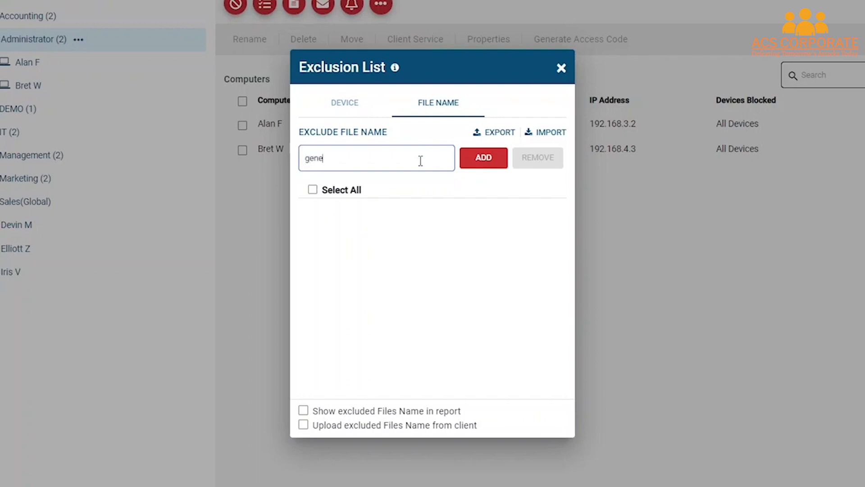
type("pdf")
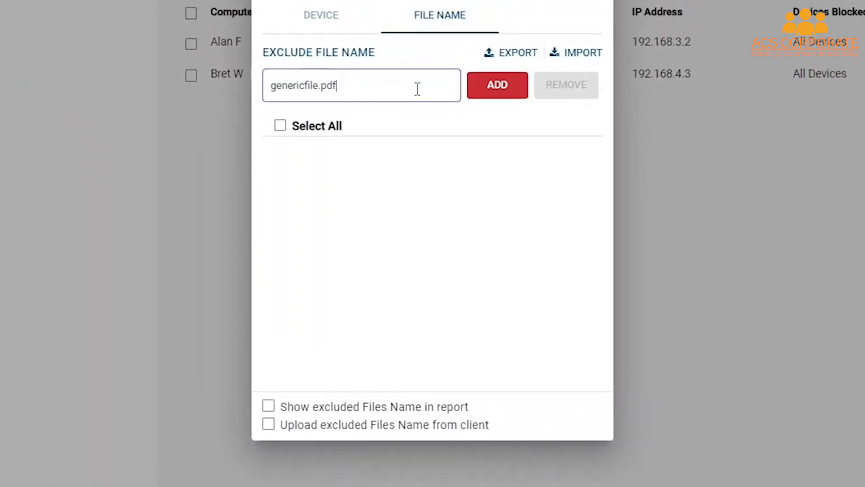
left_click(496, 88)
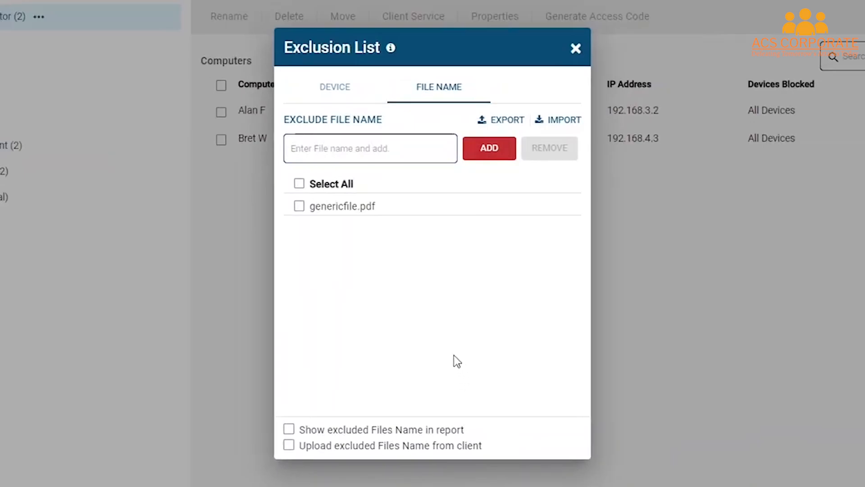
left_click(575, 48)
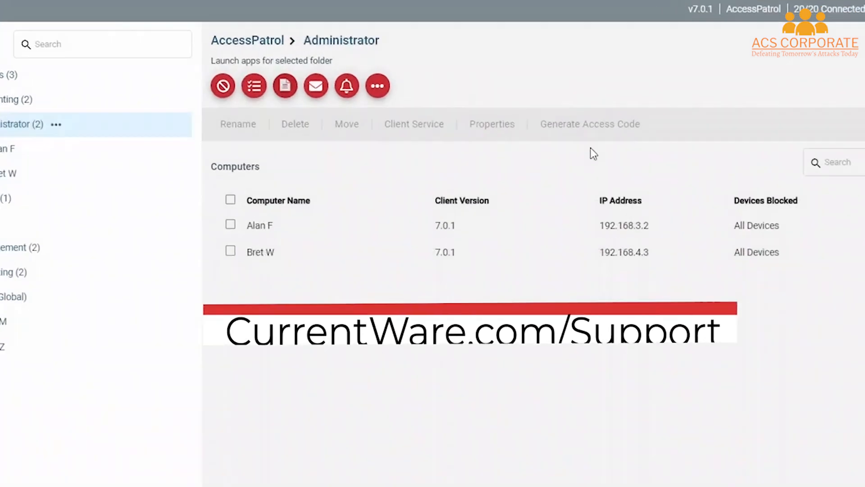
Step: Start a new email report schedule with the recipient's email, the "File Operation History- Last 7 Days" report profile and PDF format
left_click(315, 86)
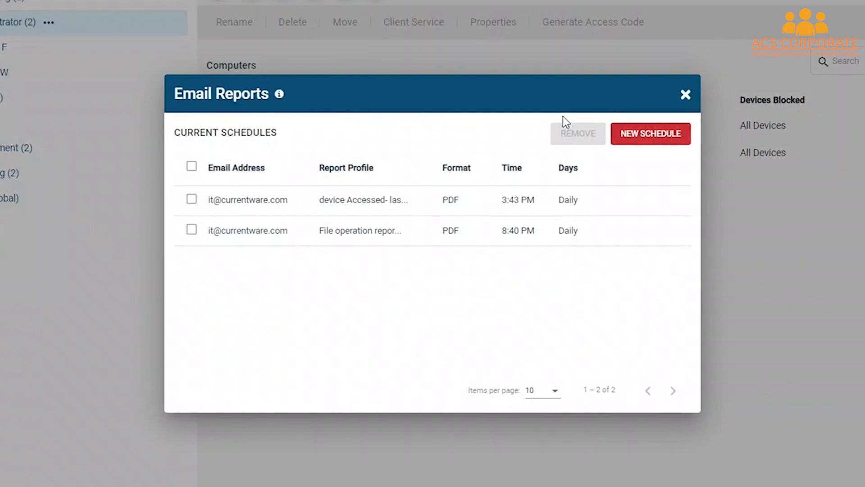
left_click(667, 143)
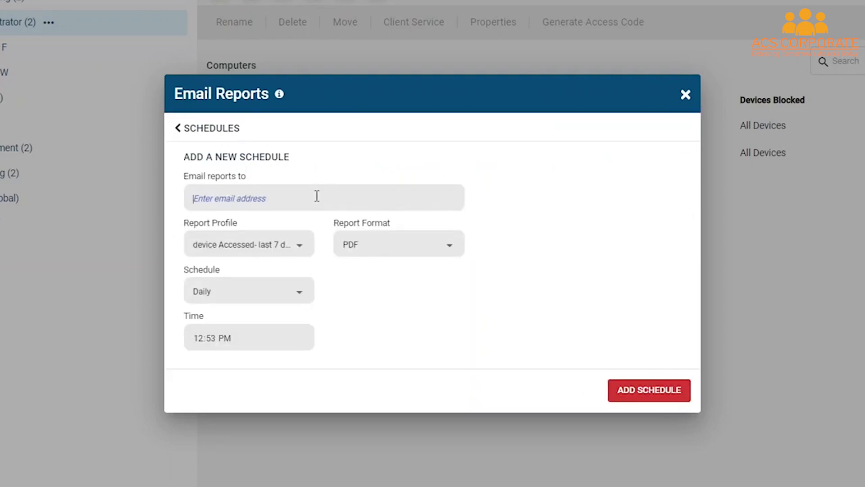
type("test@demovideo.com")
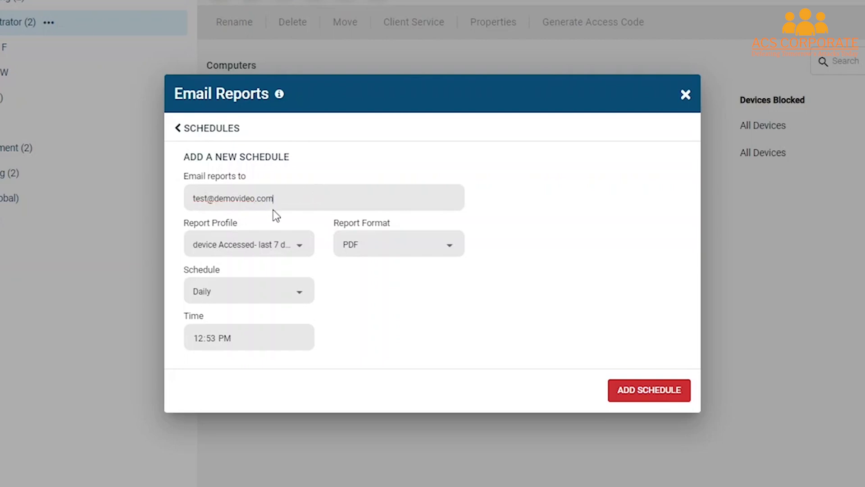
left_click(287, 244)
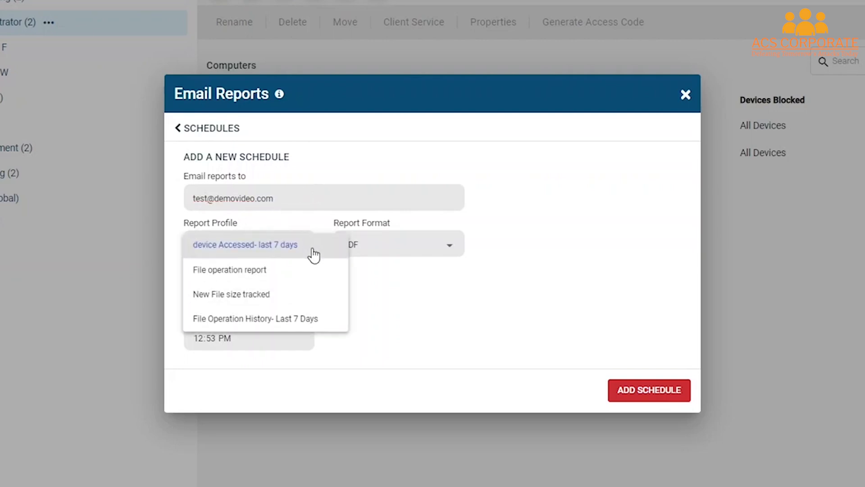
left_click(323, 328)
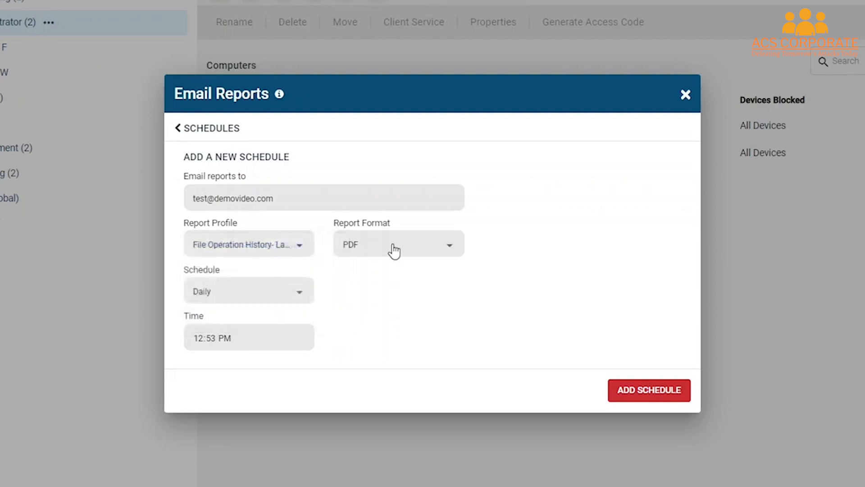
left_click(395, 251)
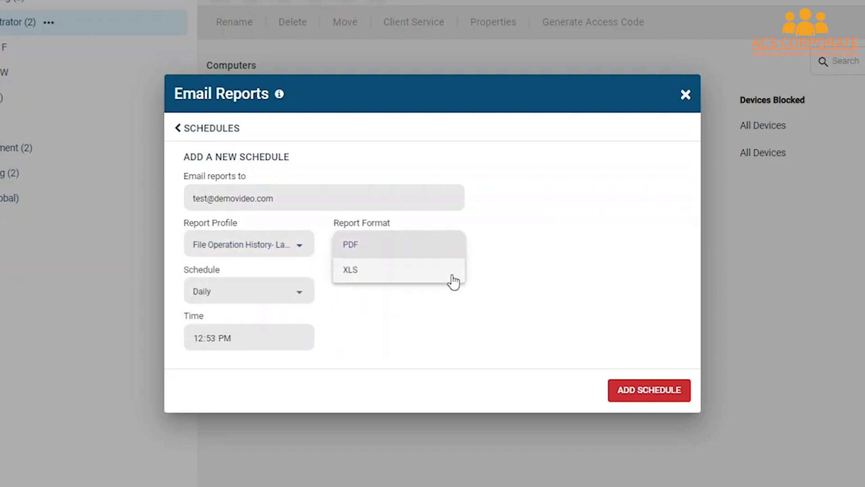
left_click(445, 251)
Step: Schedule the report weekly on Monday at 06:00 AM, add the schedule and close the email reports
left_click(255, 291)
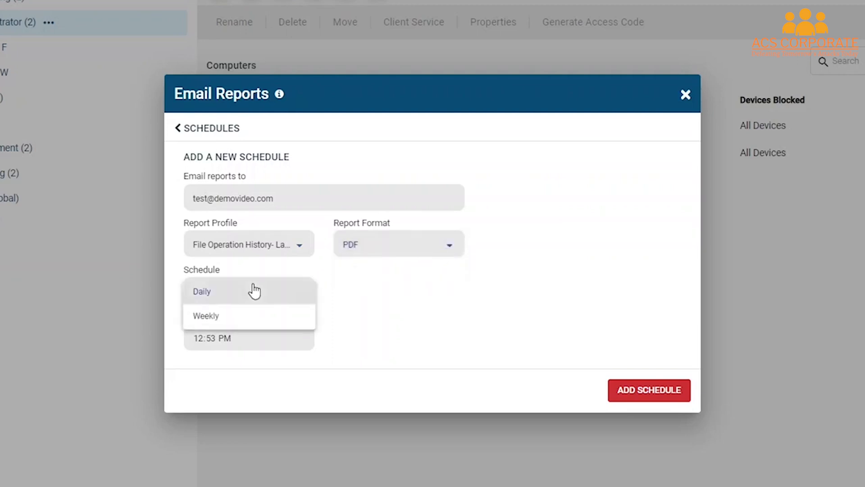
left_click(262, 323)
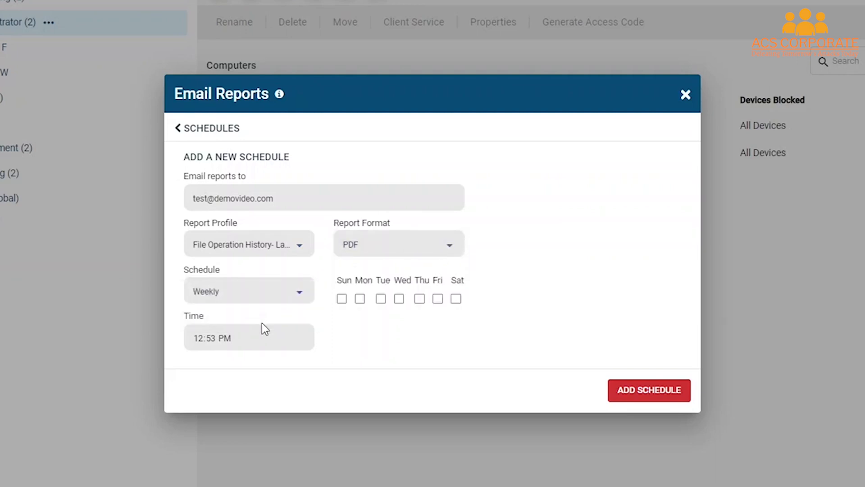
left_click(359, 299)
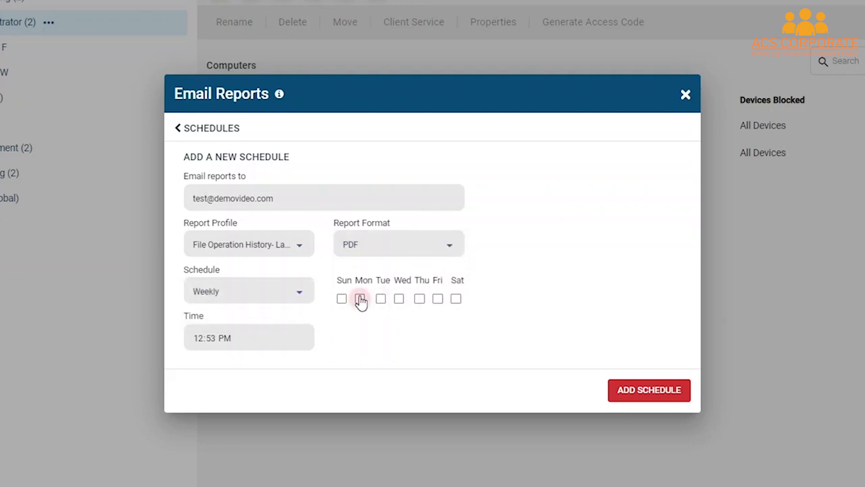
left_click(199, 339)
type("06:00 AM")
left_click(631, 366)
left_click(650, 392)
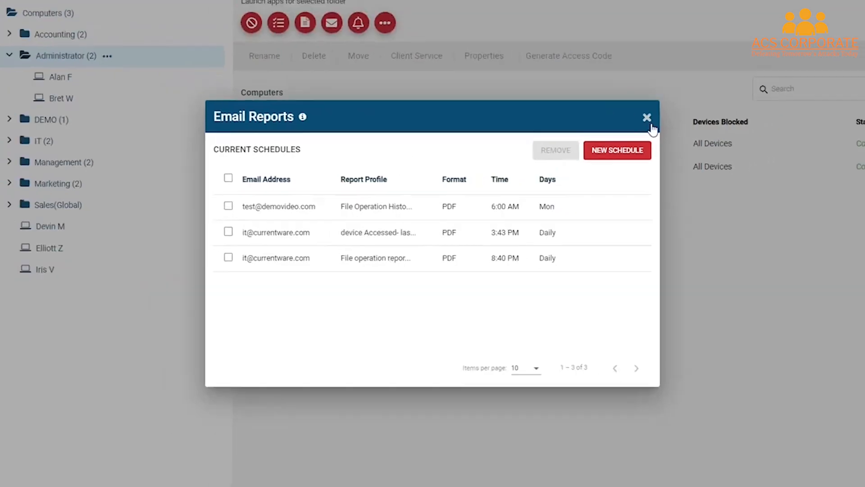
left_click(648, 119)
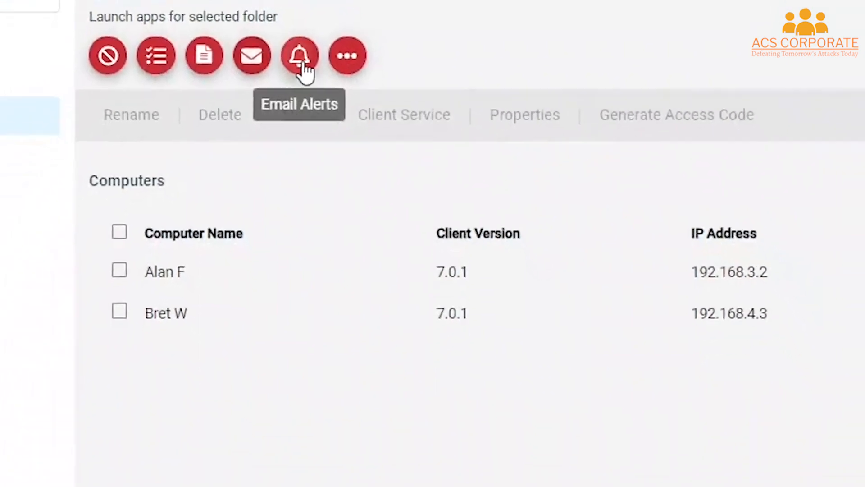
Step: Start a new email alert named "Demo Alert- Files" and fill in the recipient's email address
left_click(276, 136)
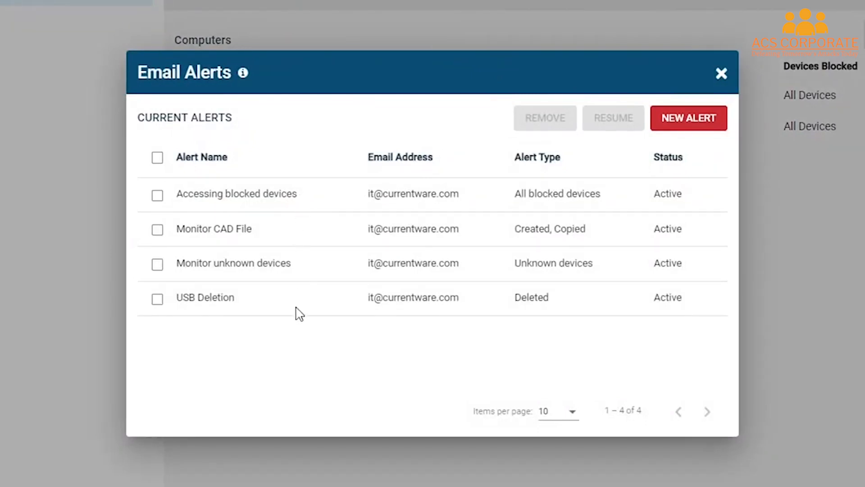
left_click(698, 118)
left_click(198, 173)
type("Demo")
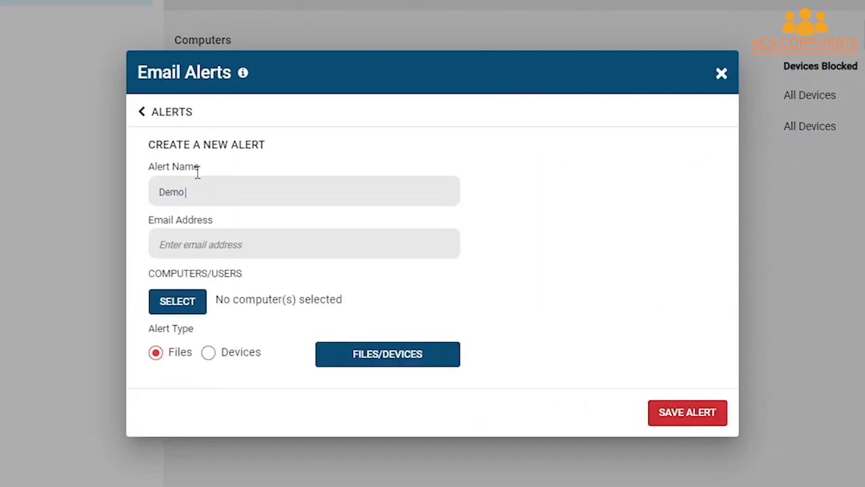
type(" Alert- Files")
left_click(280, 238)
type("t")
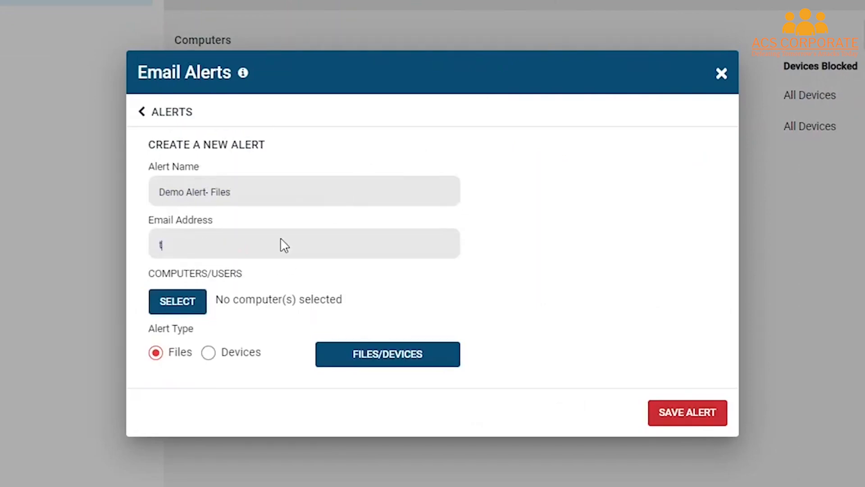
type("est@demovideo.com")
Step: Include the entire Computers folder with all its users in the email alert
left_click(177, 301)
left_click(194, 149)
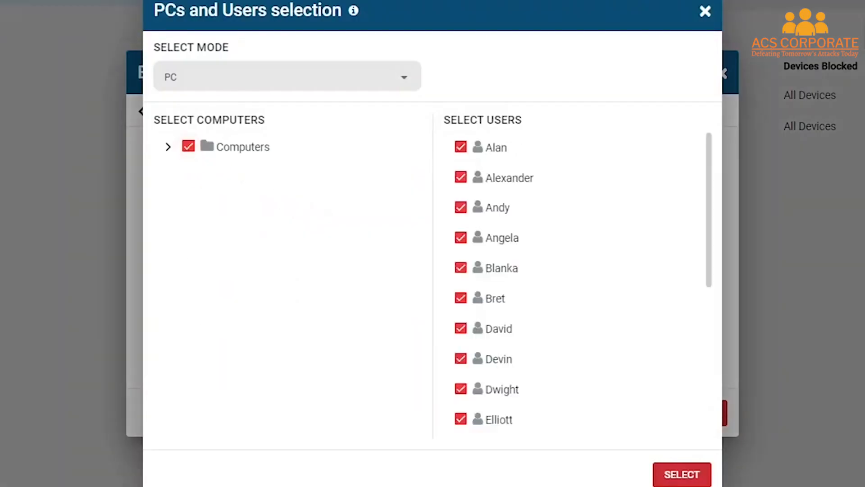
left_click(682, 474)
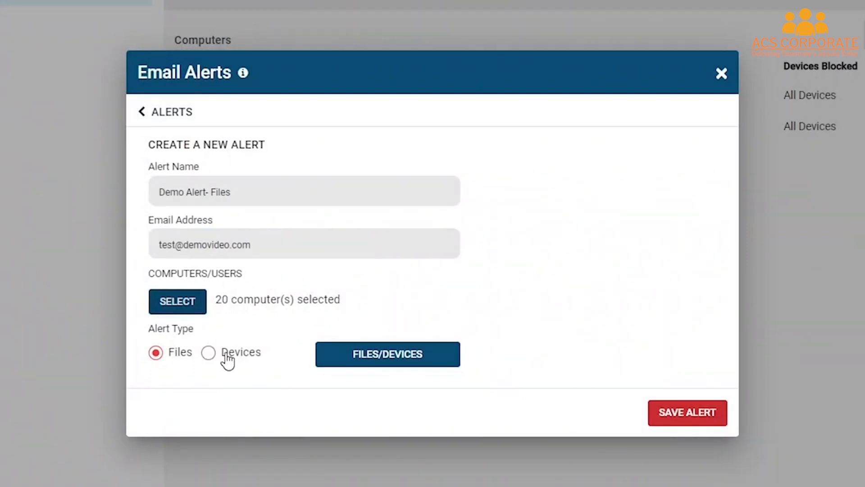
Step: Open the alert's file settings and look through the list of file names available for alerts
left_click(372, 356)
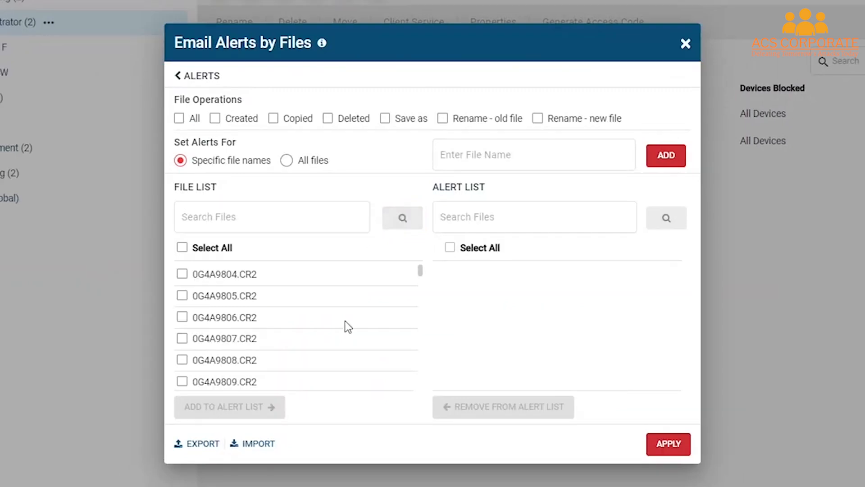
mouse_move(338, 344)
scroll(339, 344, "down", 20)
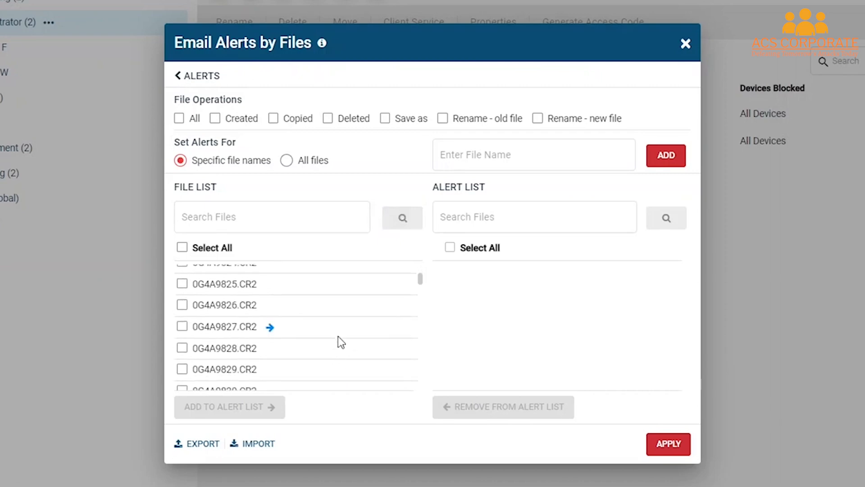
scroll(354, 328, "down", 20)
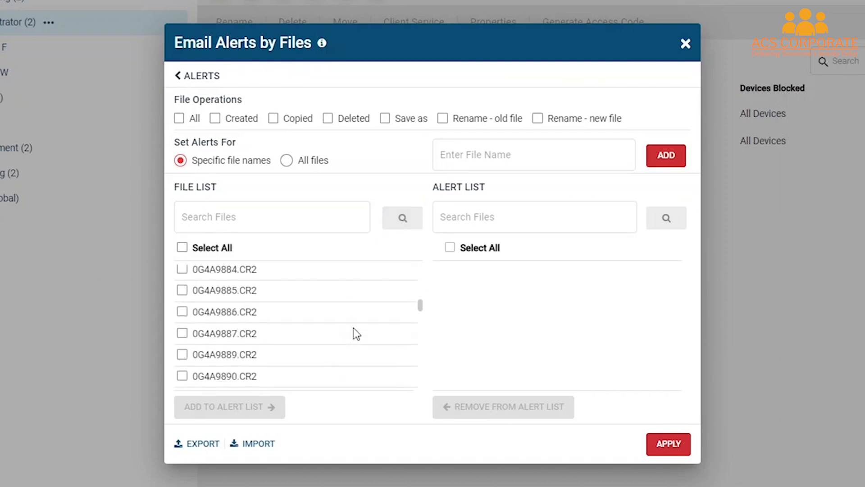
scroll(353, 328, "down", 20)
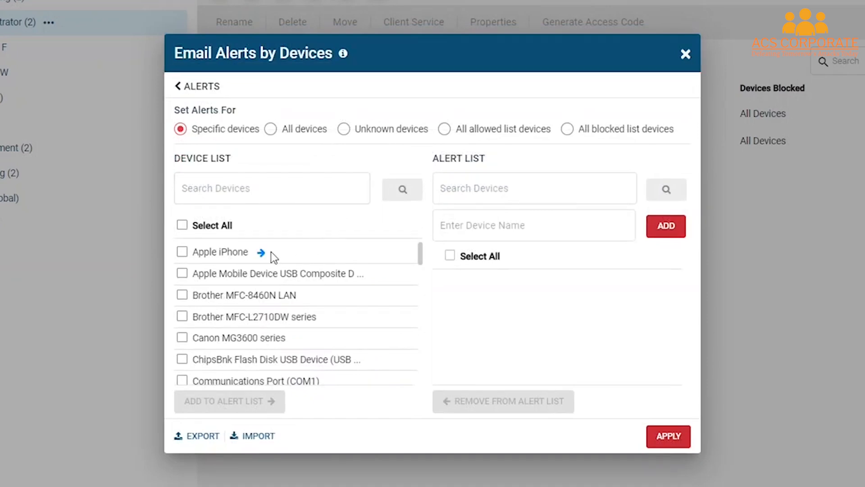
Step: Add Generic USB Flash Disk USB Device, HL-DT-ST DVD+-RW GU90N and HP HD Camera to the device alert list and try the All devices option
scroll(270, 252, "down", 4)
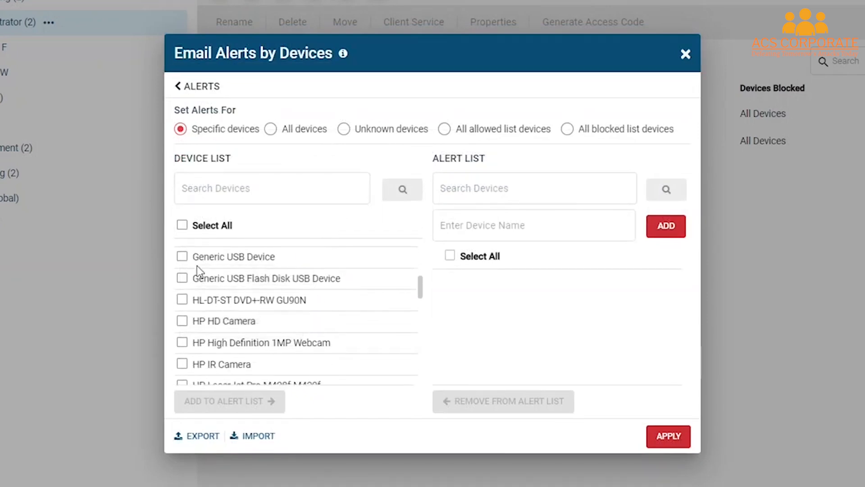
left_click(182, 278)
left_click(183, 302)
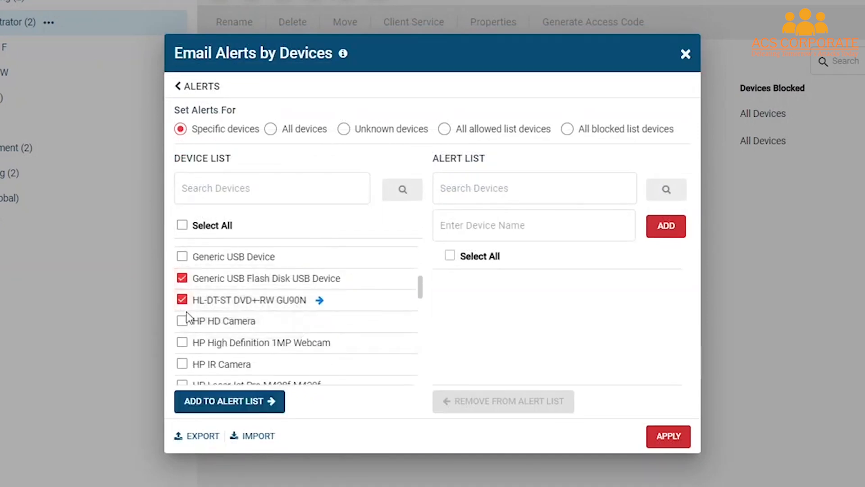
left_click(182, 322)
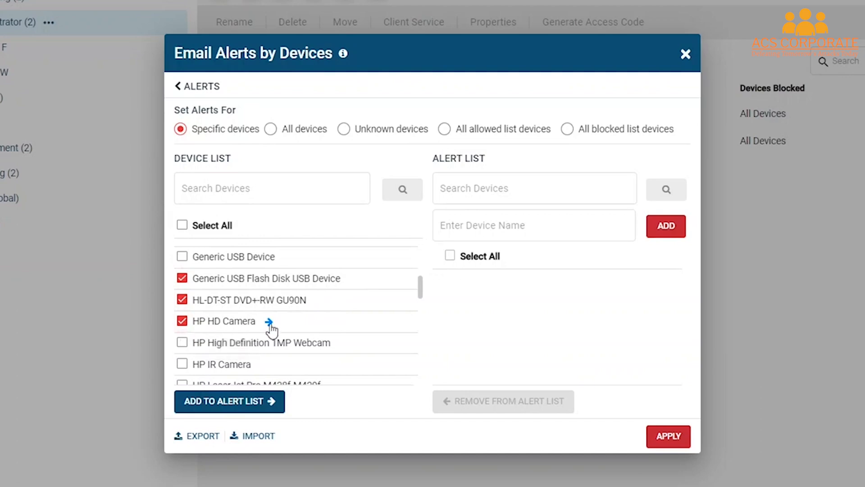
left_click(258, 403)
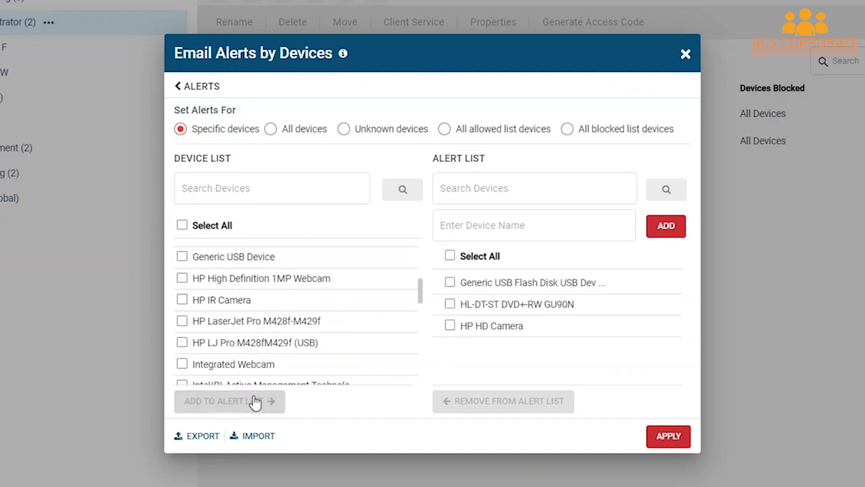
left_click(280, 132)
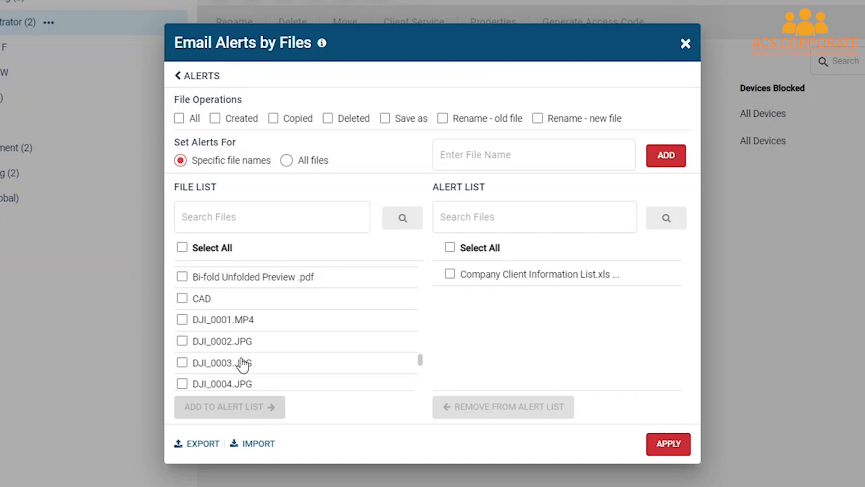
Step: Enable all file operations for the Company Client Information List file alert and apply the settings
left_click(192, 118)
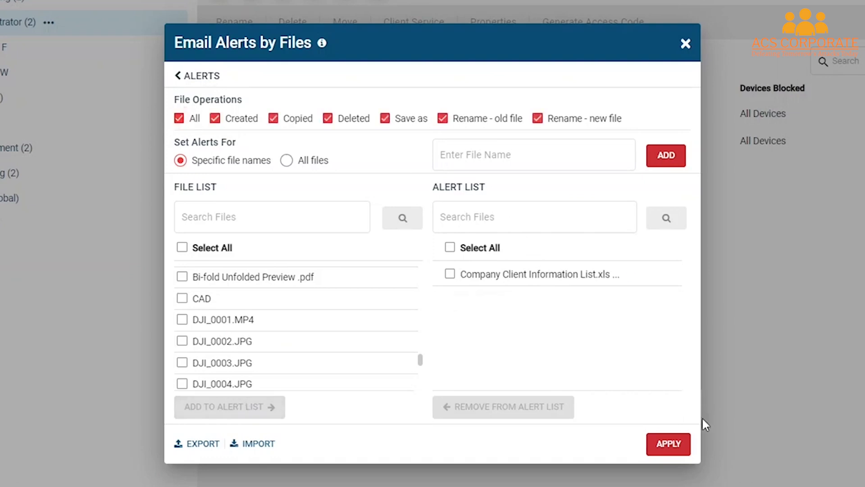
left_click(672, 446)
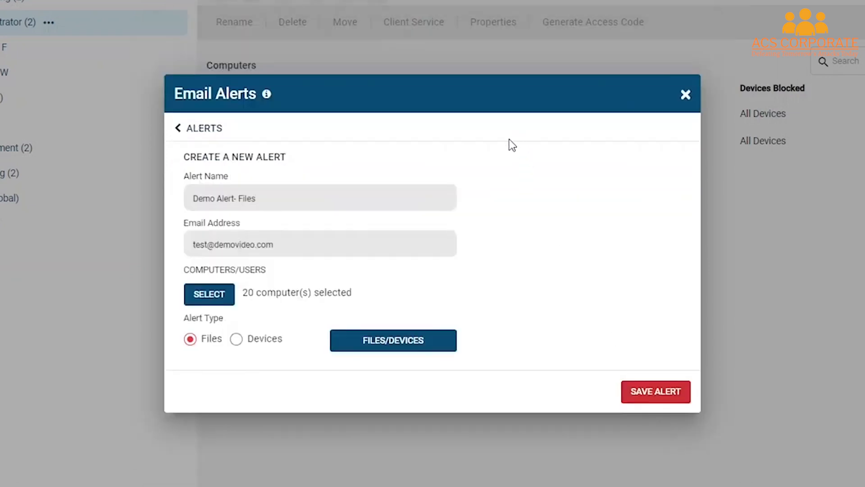